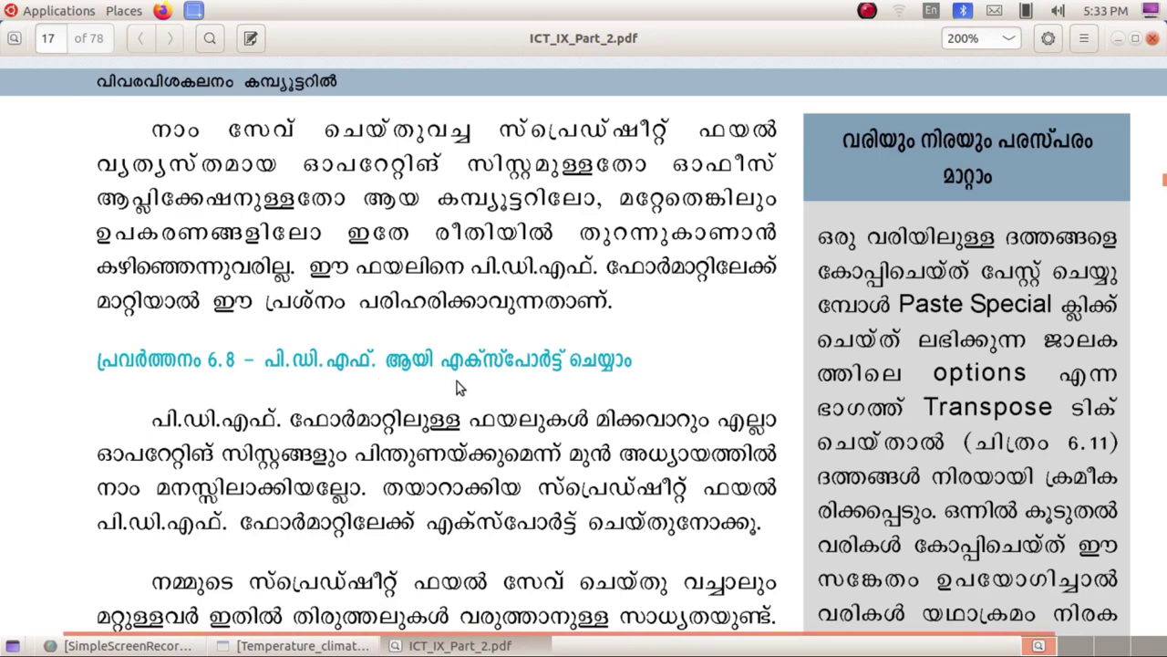
Scroll the ICT_IX_Part_2.pdf textbook down to activity 6.8 on PDF export, then minimize it.
scroll(457, 388, down, 5)
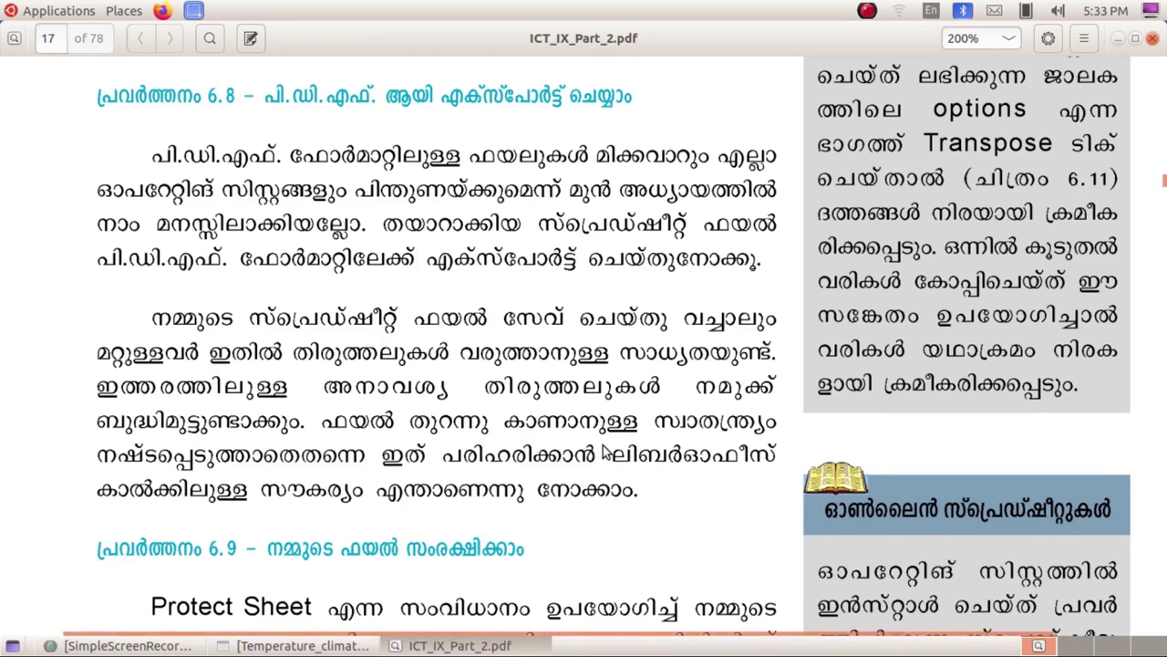
click(1120, 40)
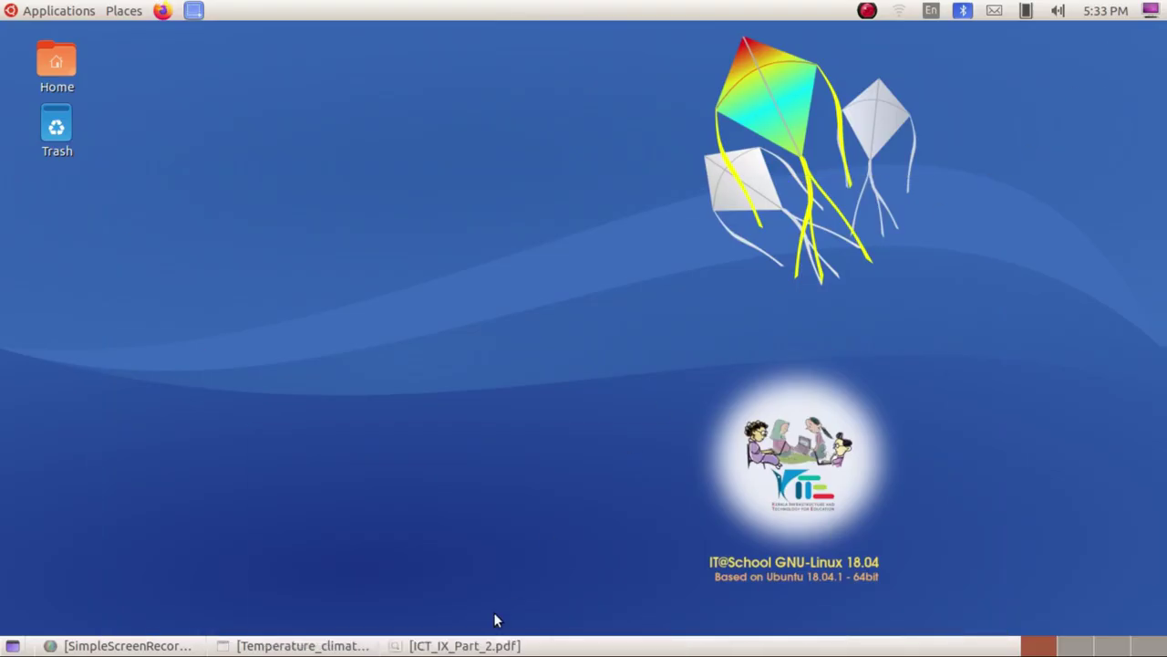
From Sheet1, export the Temperature_climate spreadsheet as a PDF into Students_Works_9.
click(494, 645)
click(290, 646)
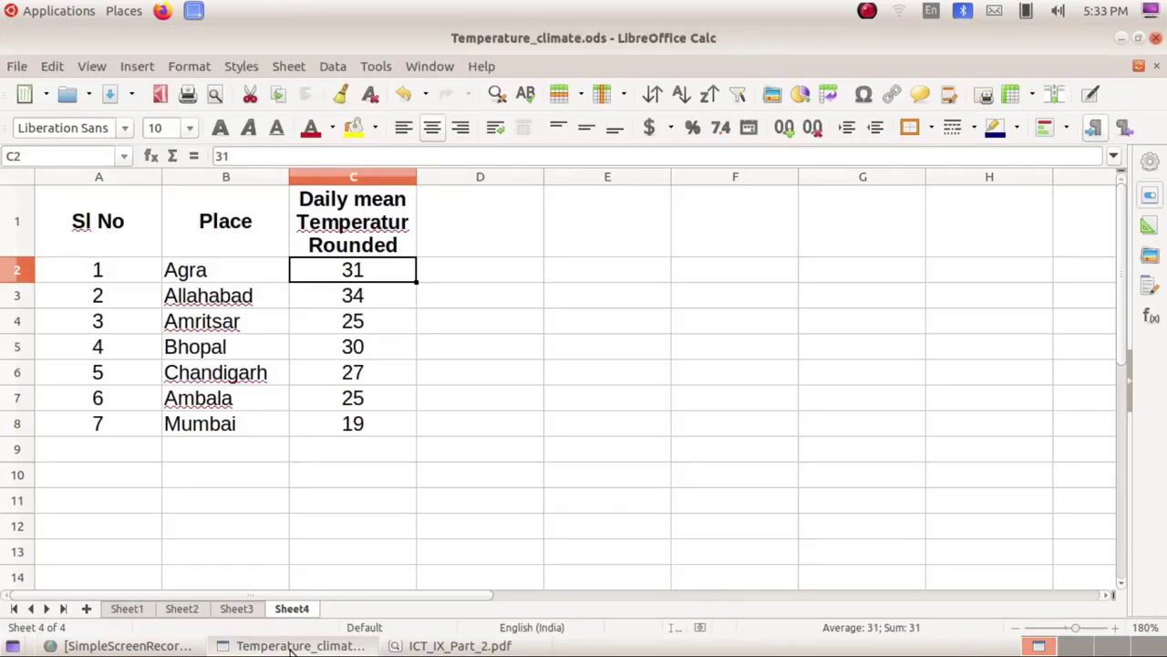
click(443, 457)
click(137, 608)
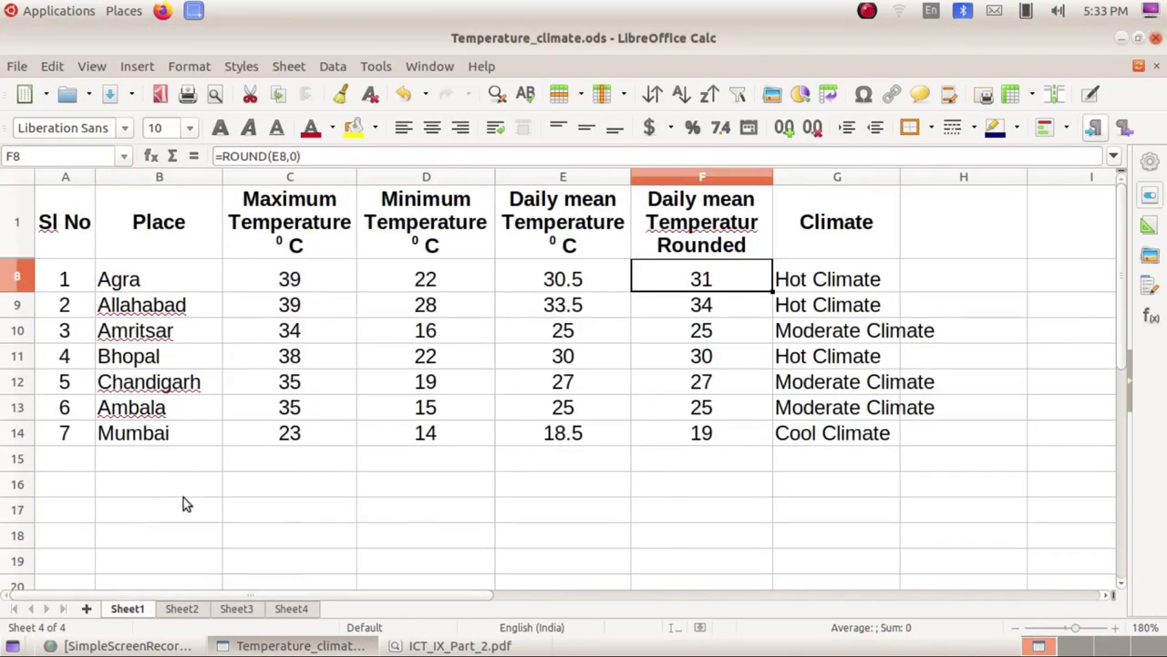
click(636, 486)
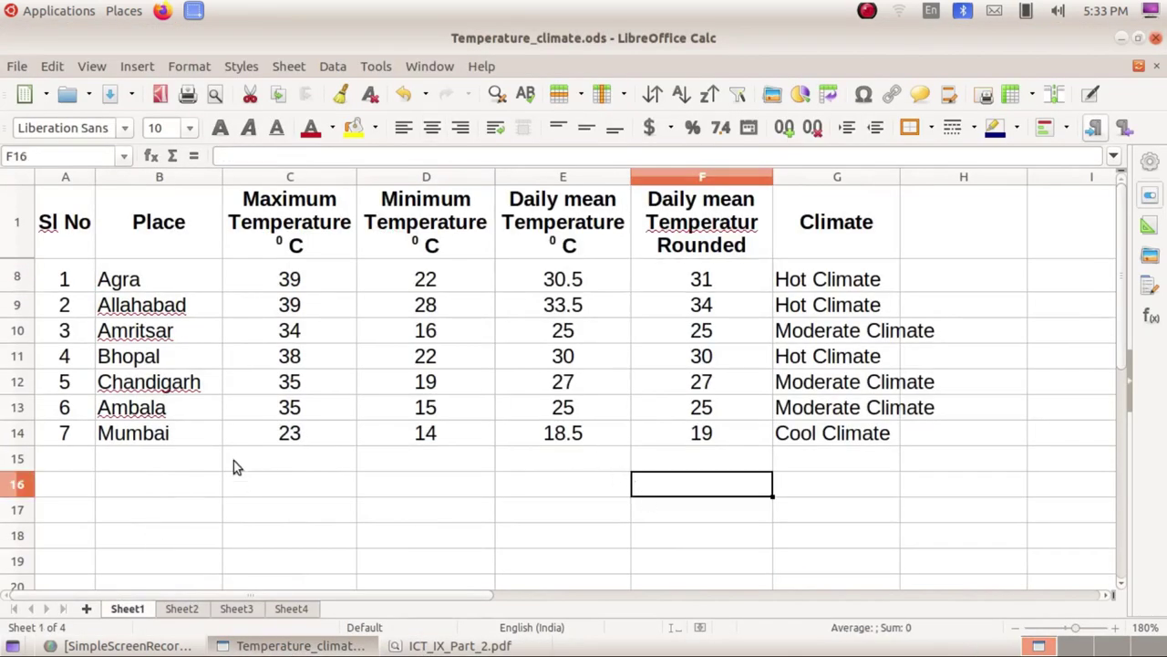
click(21, 70)
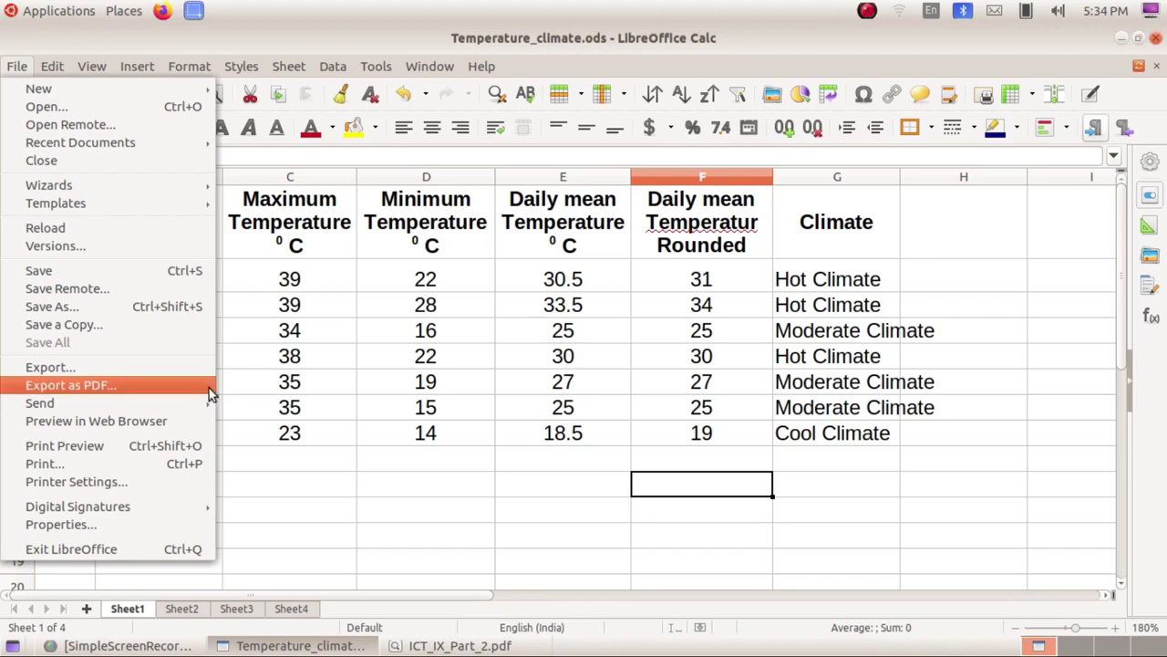
click(273, 374)
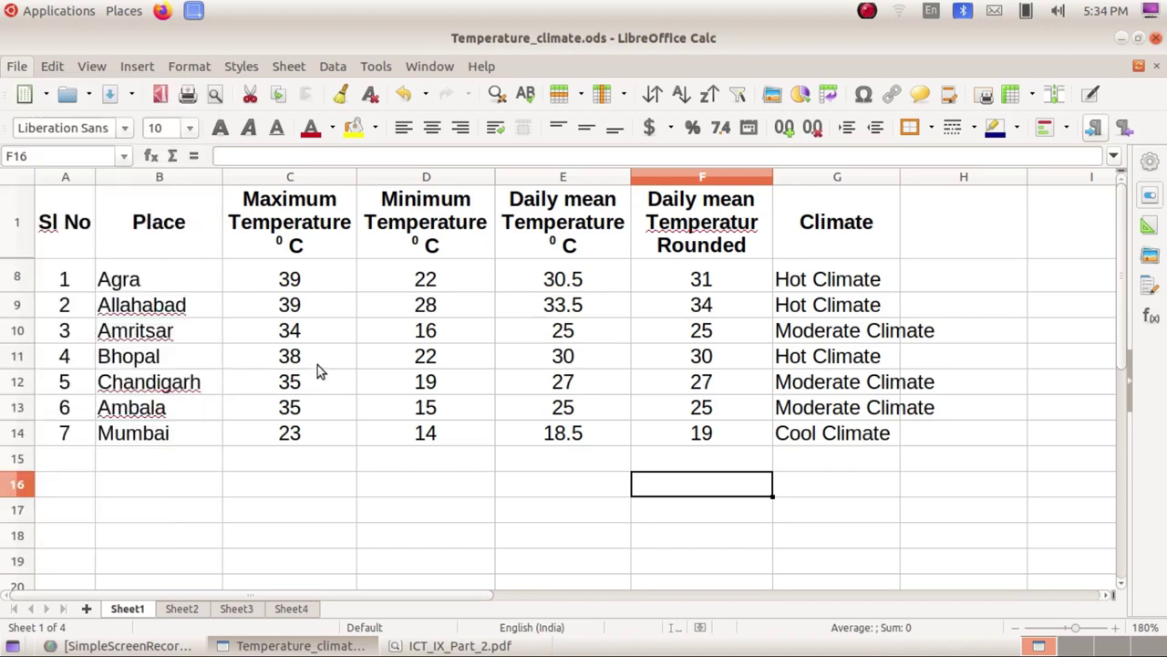
click(160, 94)
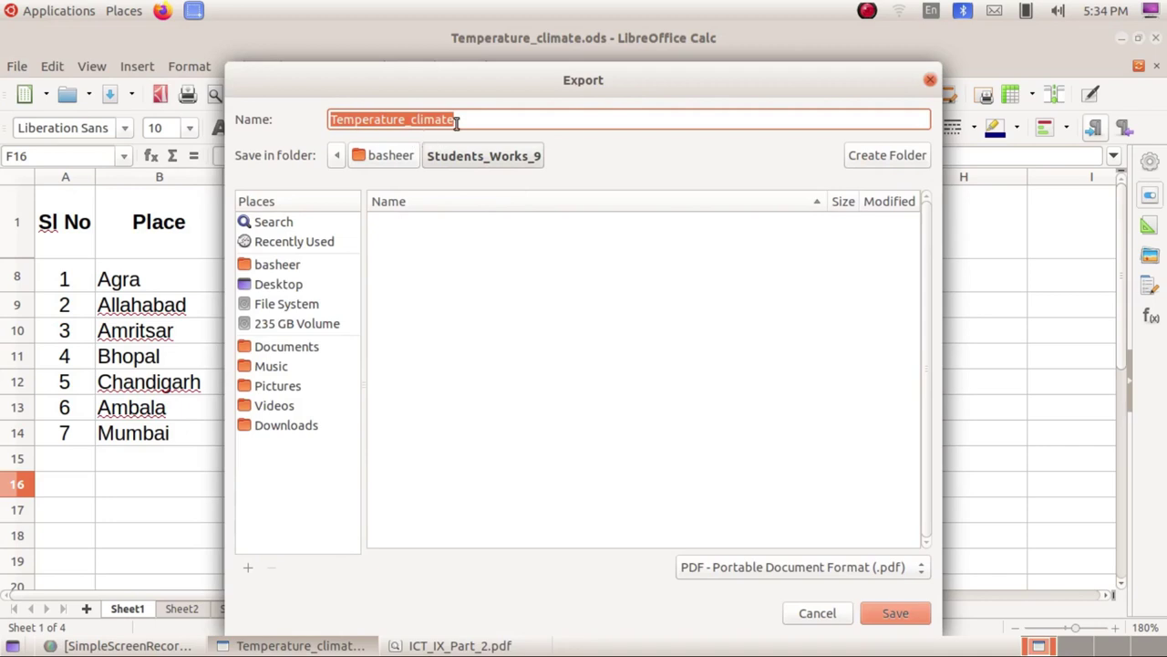
click(890, 611)
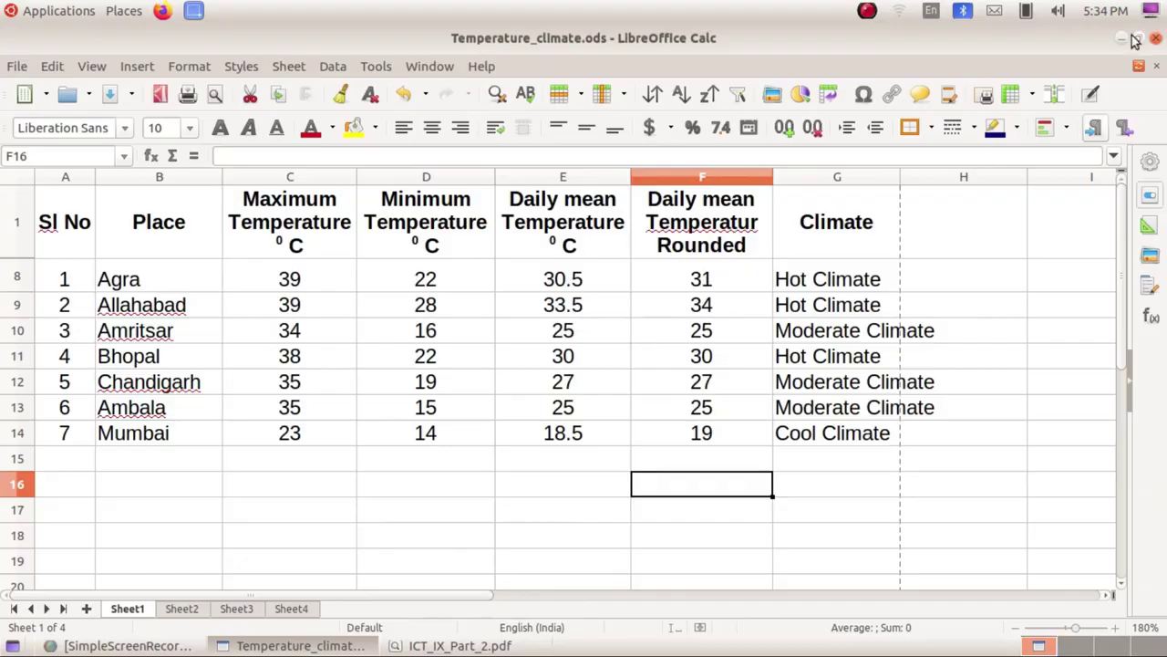
Locate Temperature_climate.pdf in Home > Students_Works_9 in the file manager.
click(1120, 37)
click(1122, 40)
double_click(46, 62)
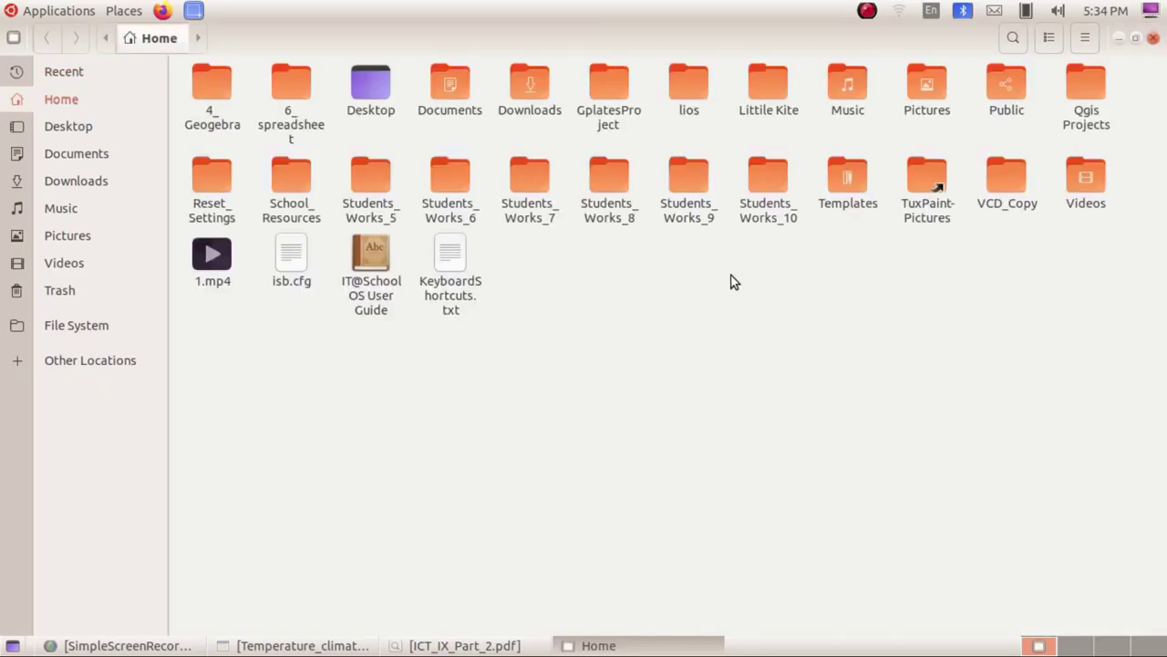
double_click(703, 208)
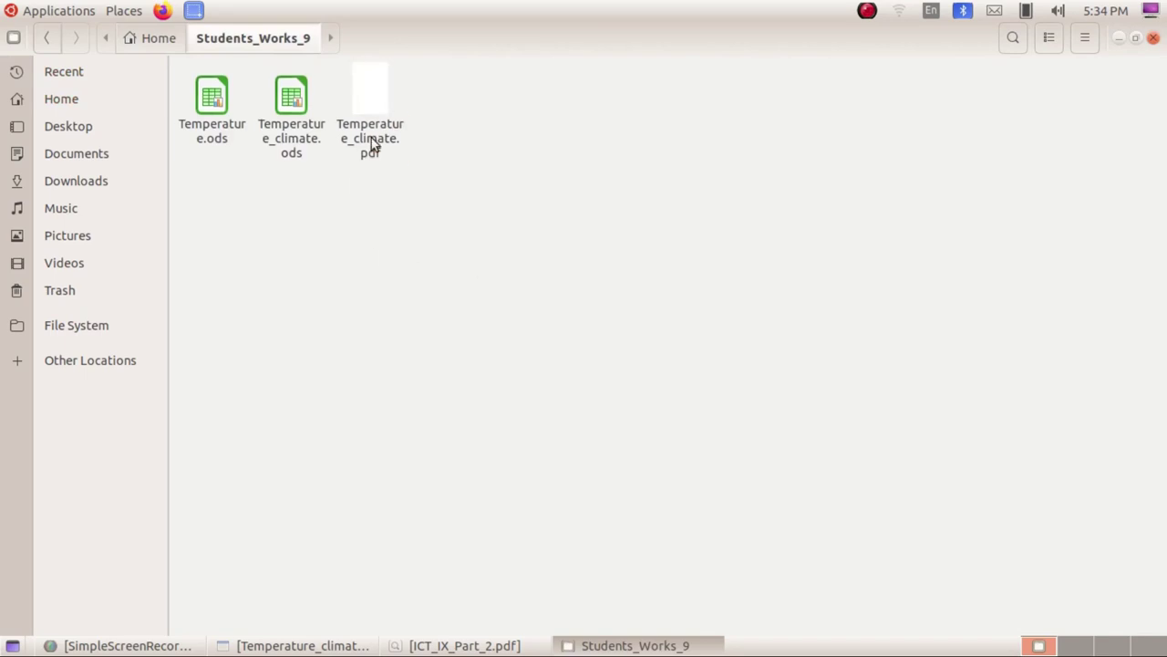
click(372, 139)
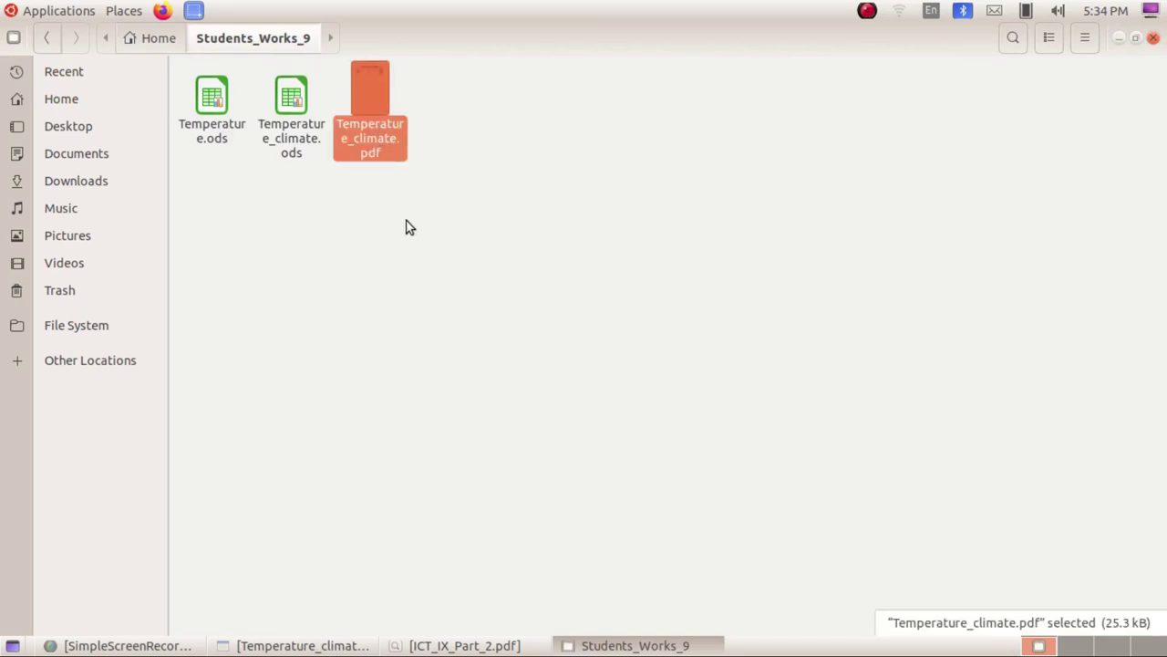
Open Temperature_climate.pdf and check the Sheet2, Sheet3, Sheet4 and Sheet1 pages via the outline.
double_click(378, 135)
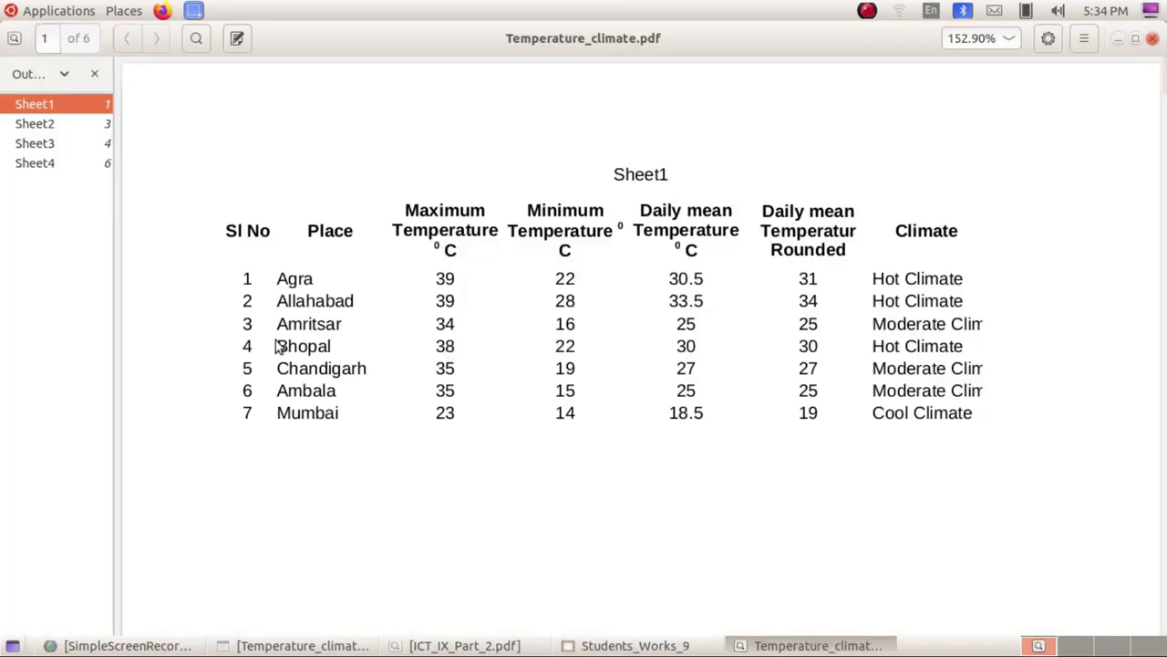
click(79, 128)
click(78, 145)
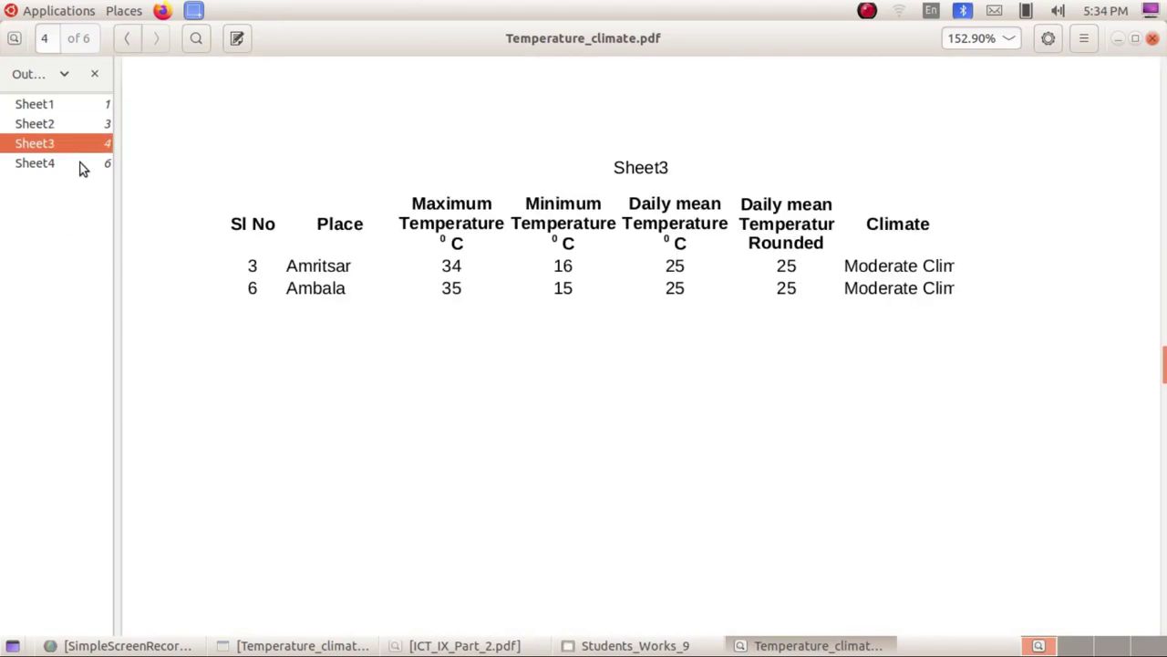
click(80, 166)
click(90, 104)
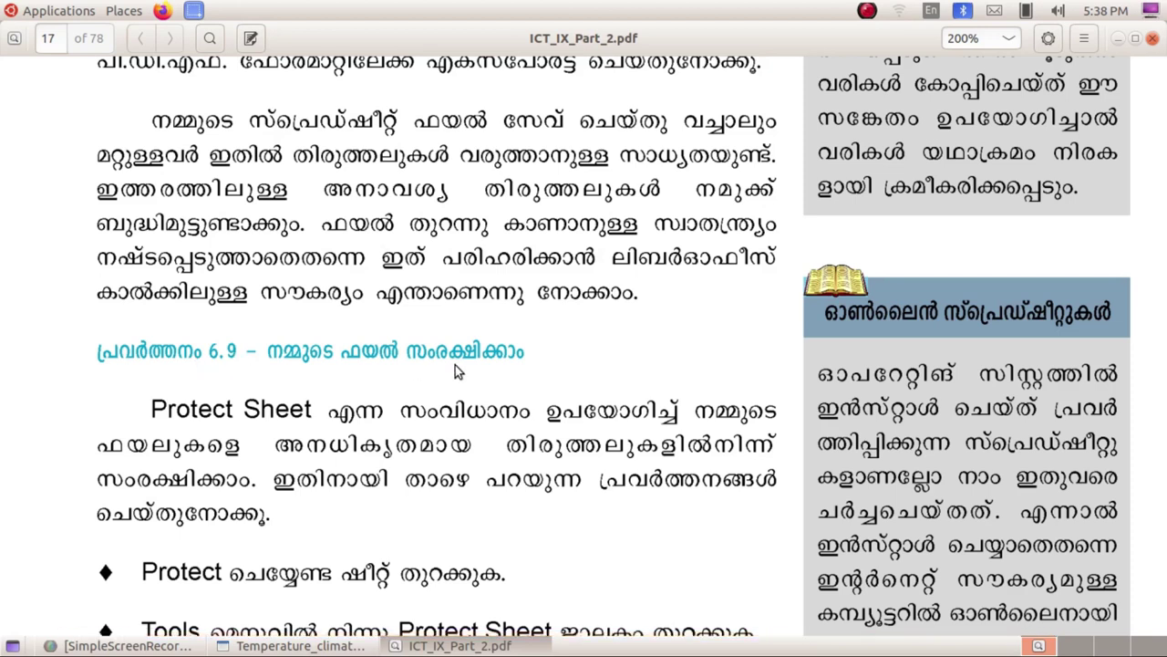
Read activity 6.9's Protect Sheet steps on page 17, then return to Temperature_climate.ods.
scroll(455, 365, down, 3)
scroll(455, 365, down, 2)
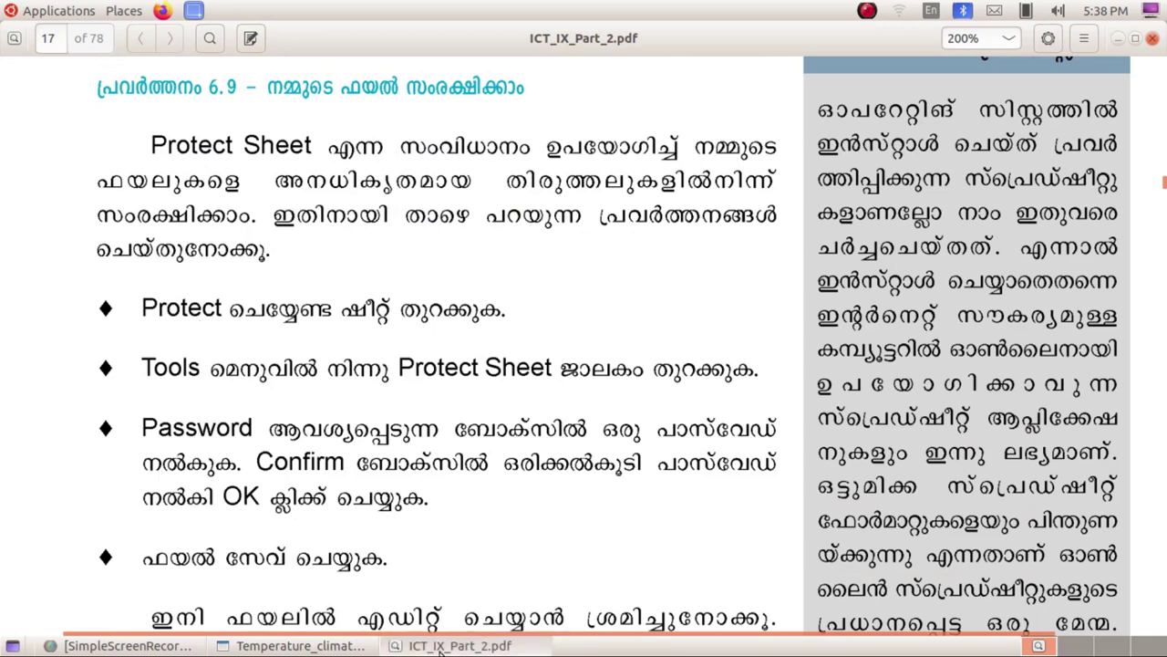
click(290, 646)
Inspect the mean, rounding and climate lookup formulas in E8, F8, G8 and F11.
click(345, 506)
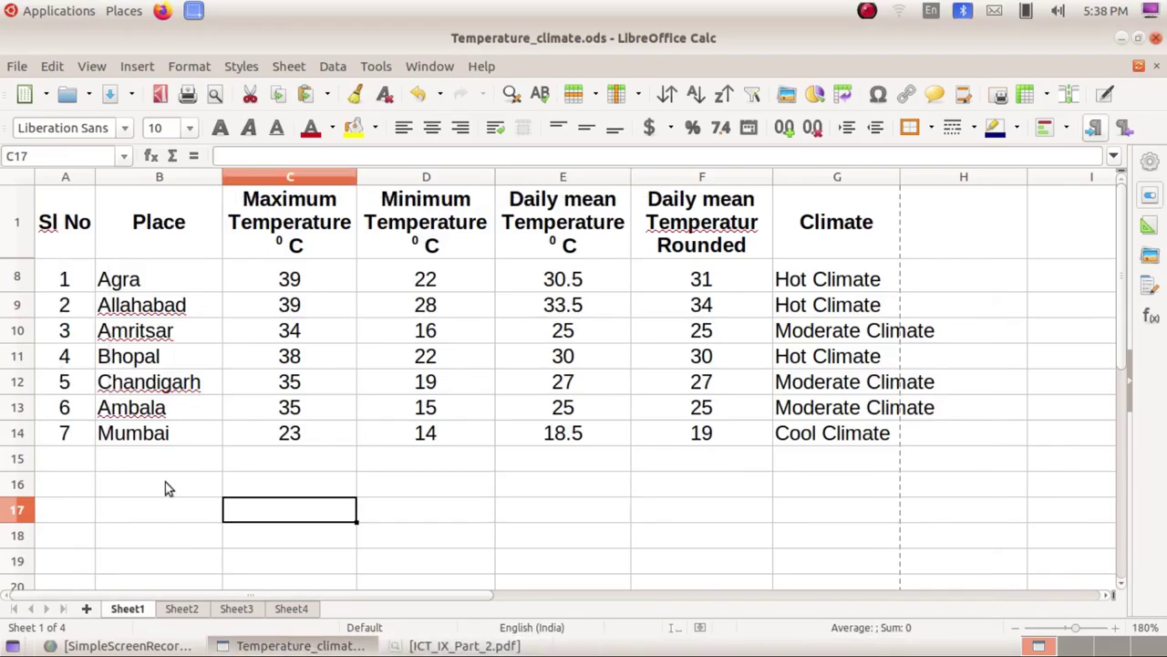
click(545, 518)
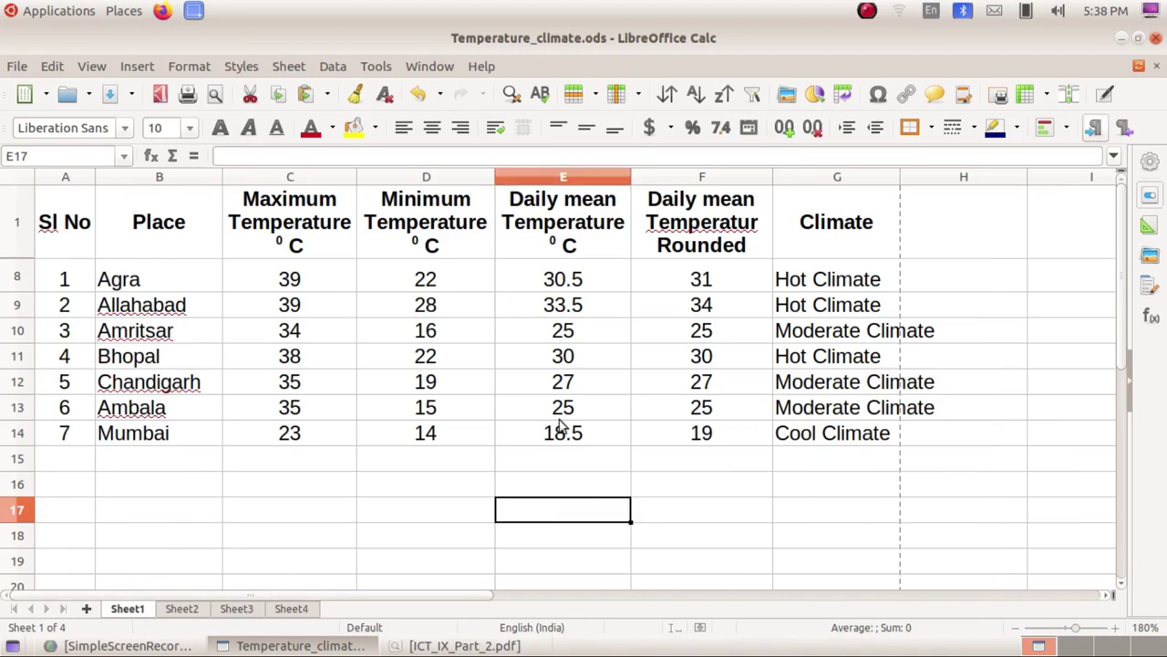
click(744, 283)
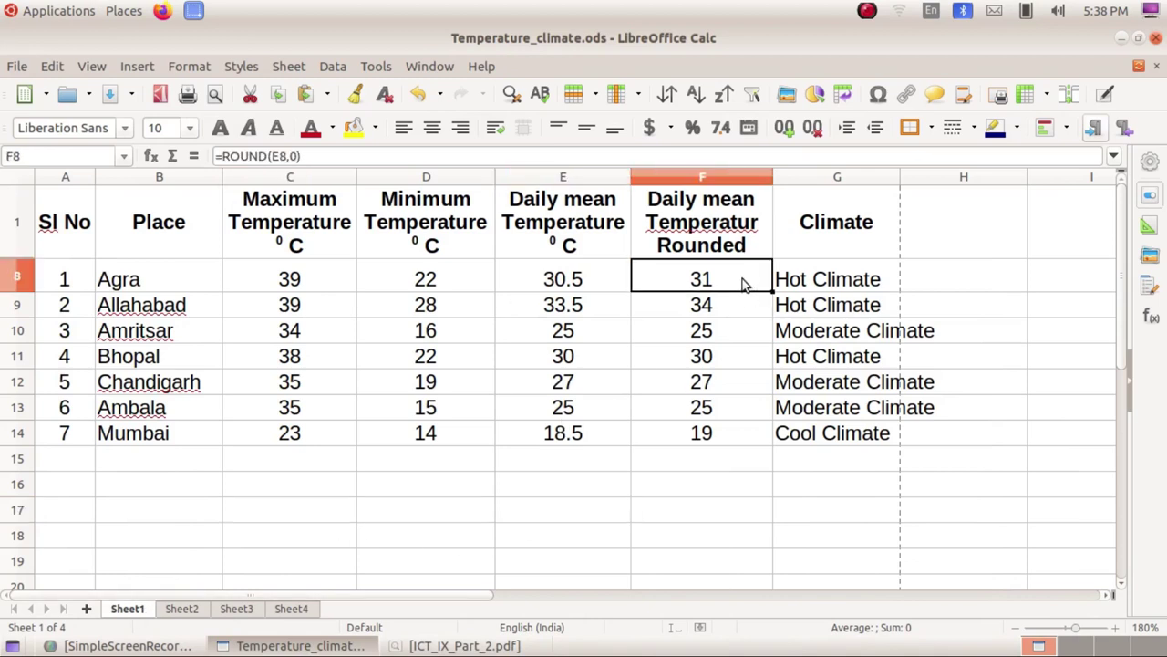
click(824, 282)
click(569, 282)
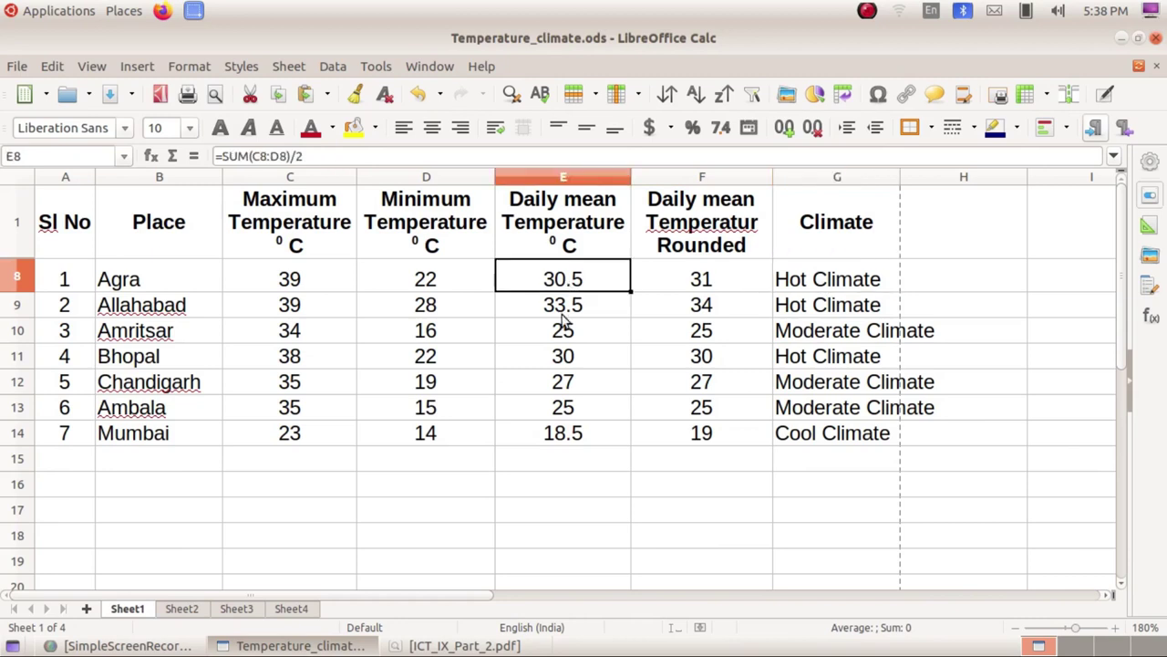
click(653, 364)
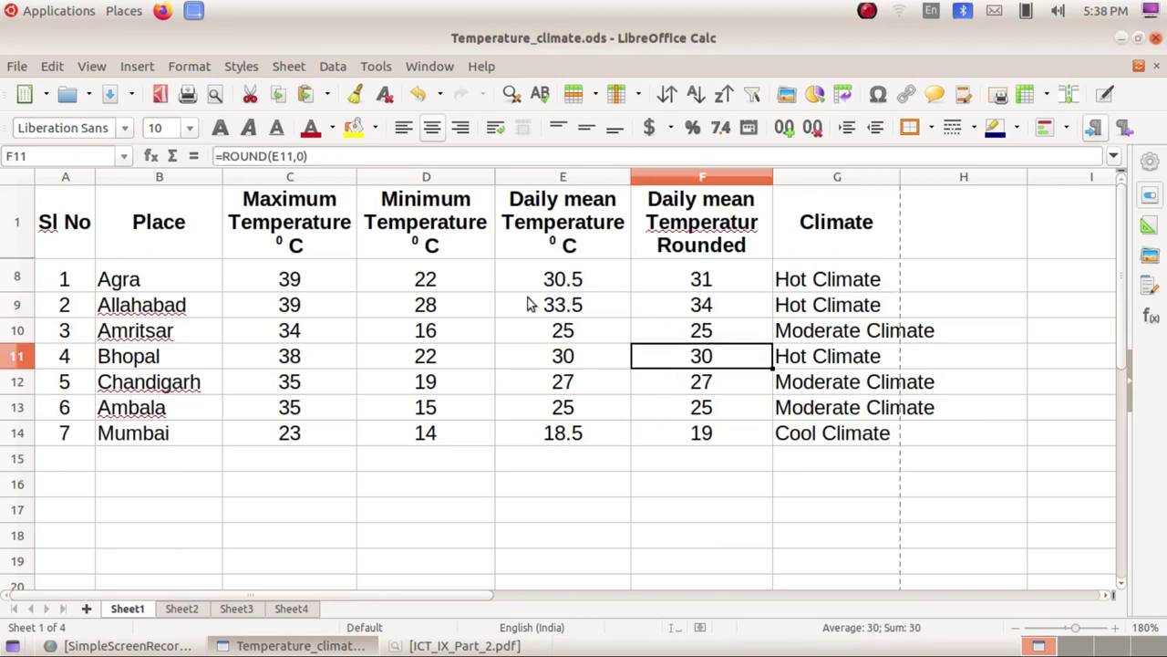
Try changing Agra's minimum in D8 to 21, then undo it back to 22.
click(458, 285)
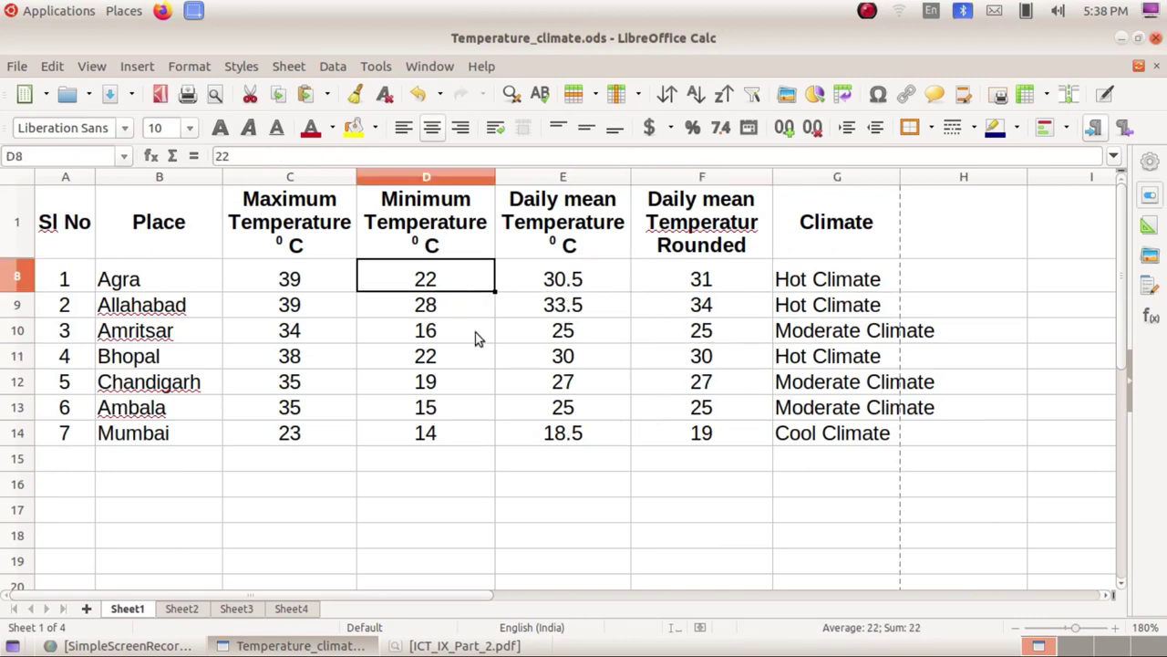
text(21)
key(Return)
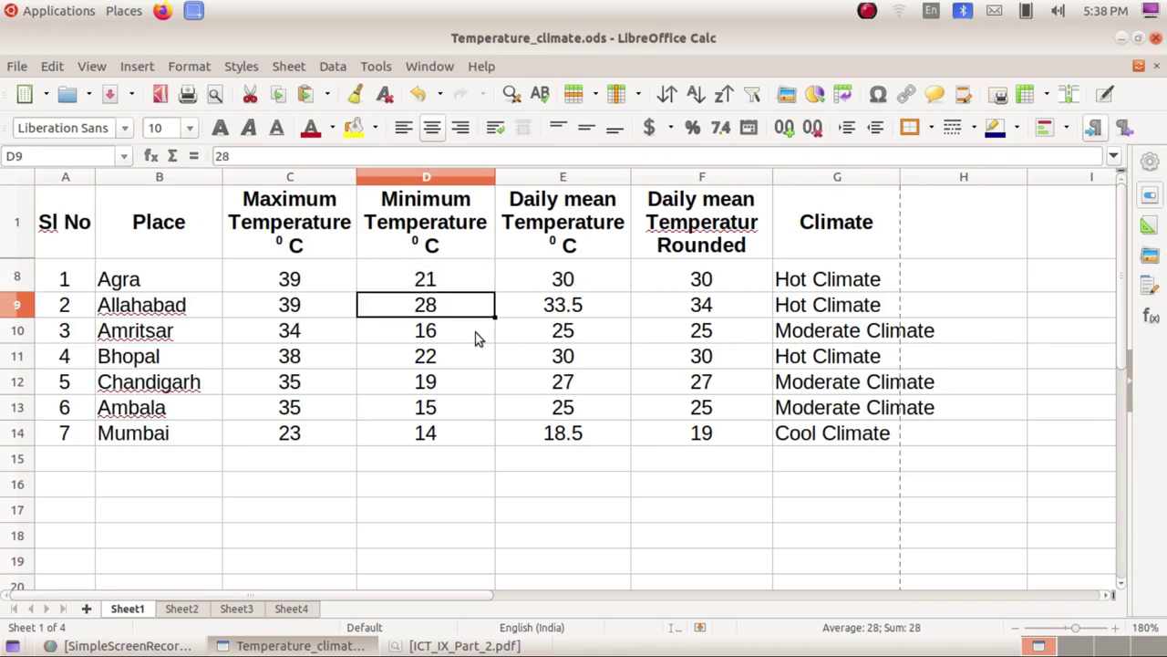
key(ctrl+z)
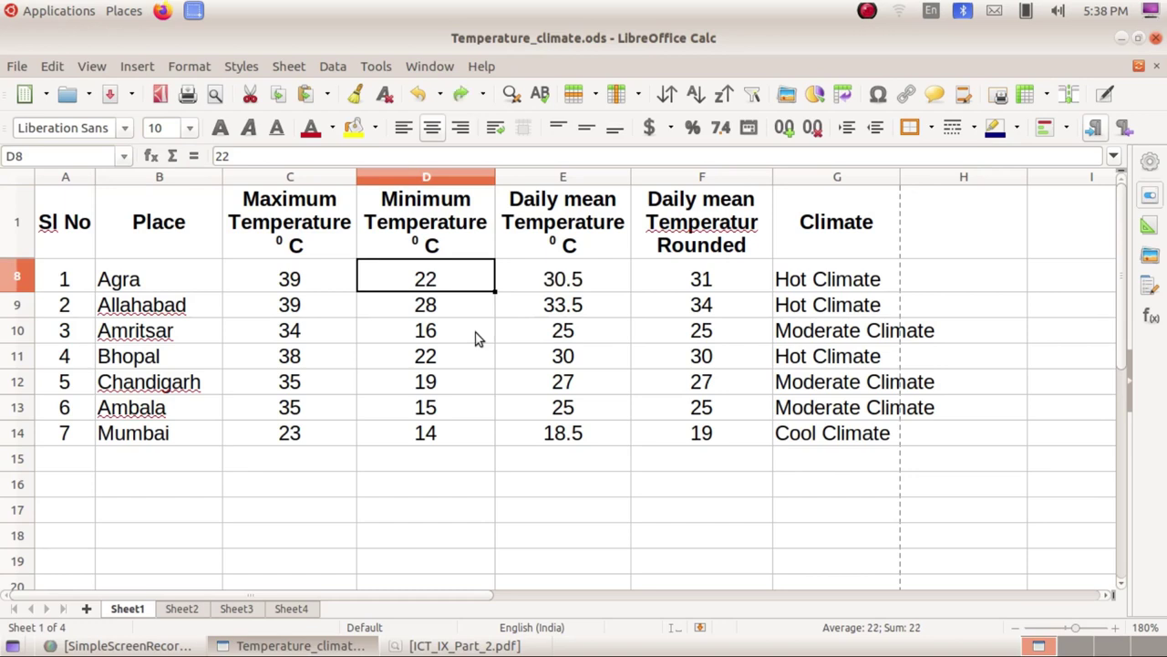
click(468, 645)
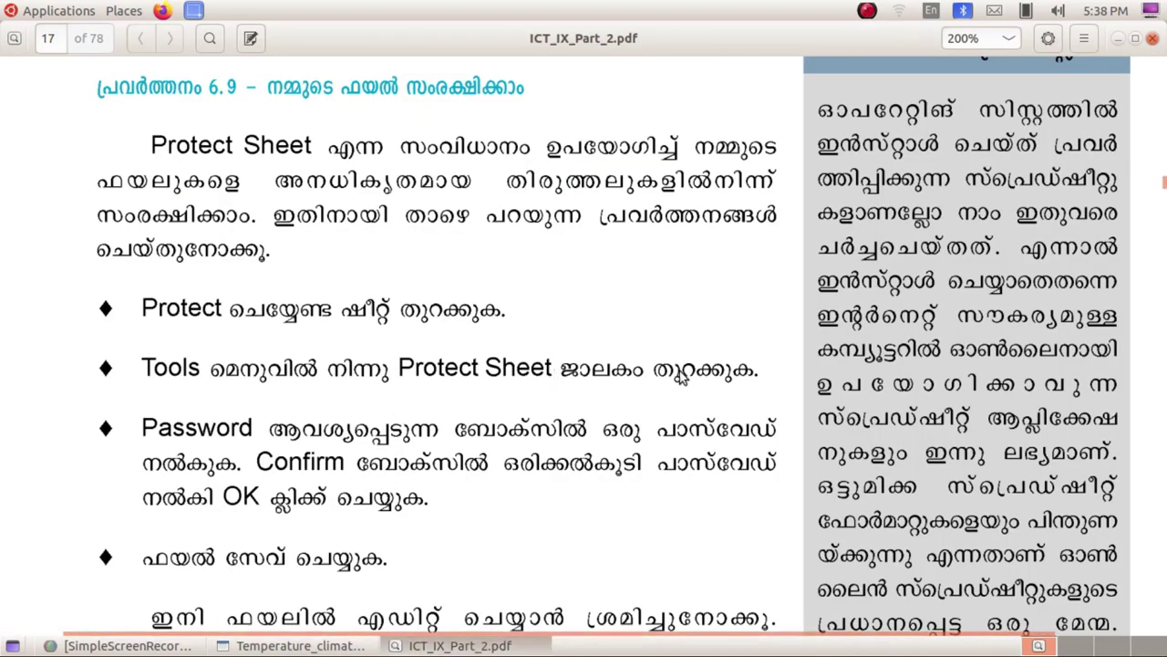
Password-protect Sheet1 via Tools > Protect Sheet, then close the Calc window.
click(461, 646)
click(505, 459)
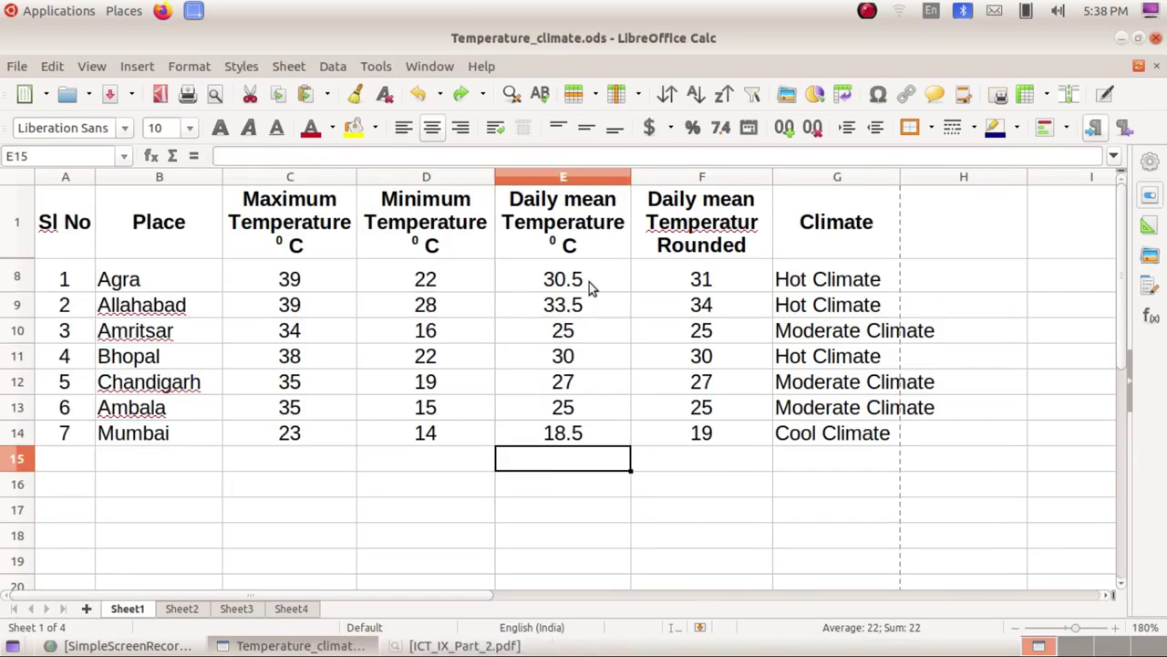
click(367, 67)
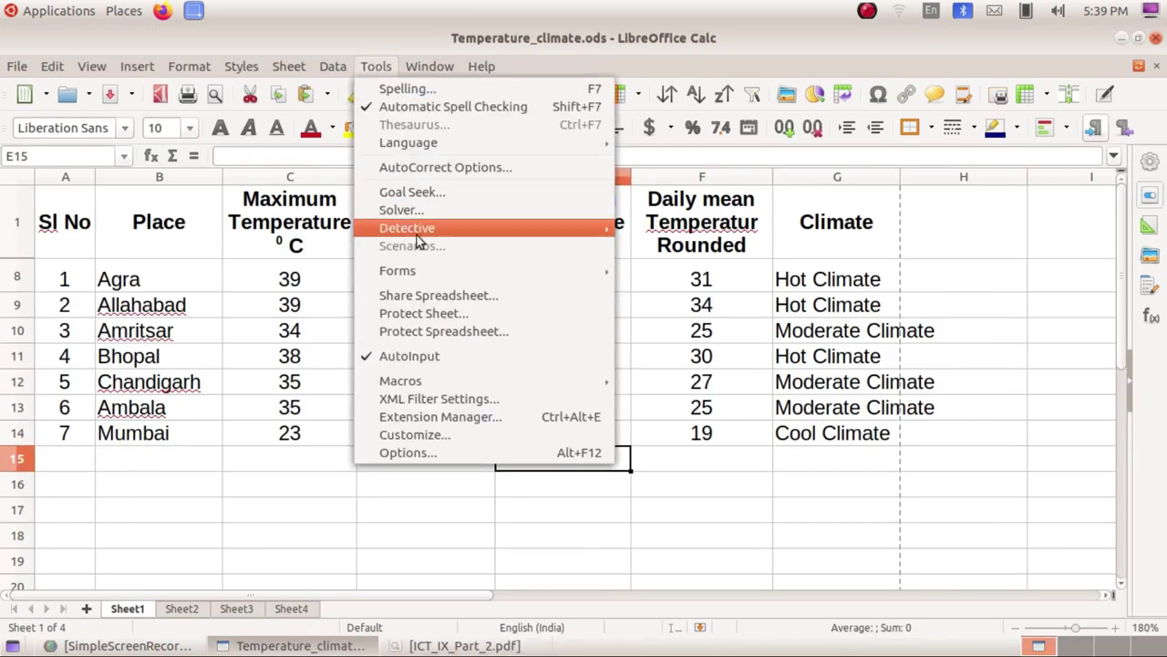
click(456, 312)
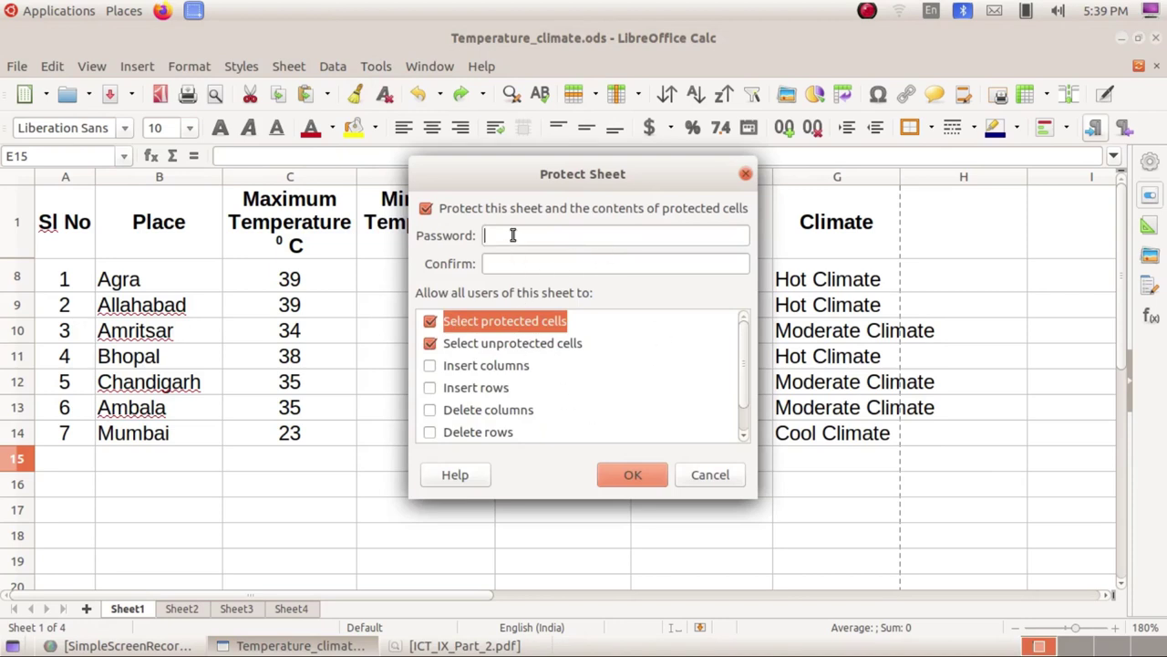
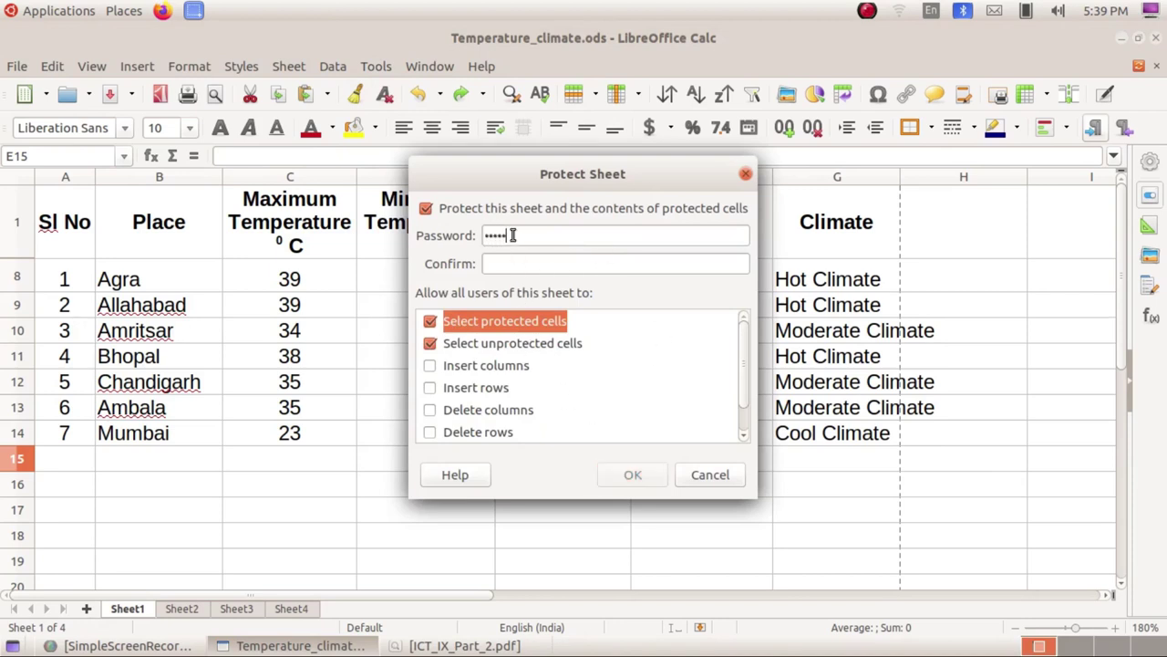
click(534, 263)
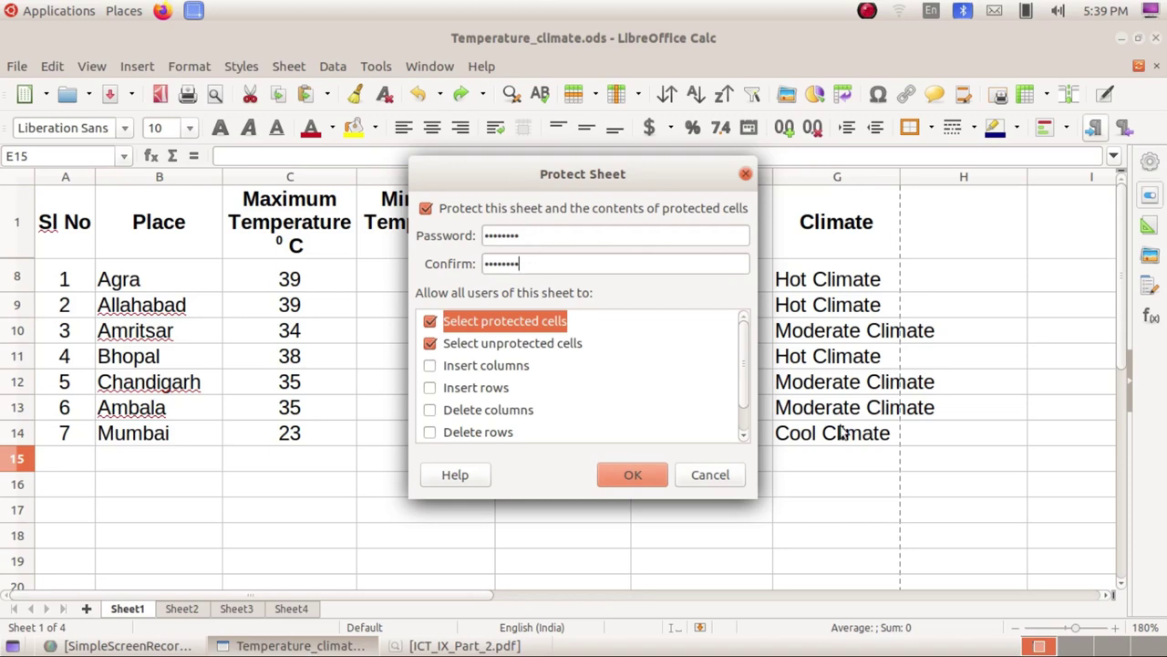
click(607, 476)
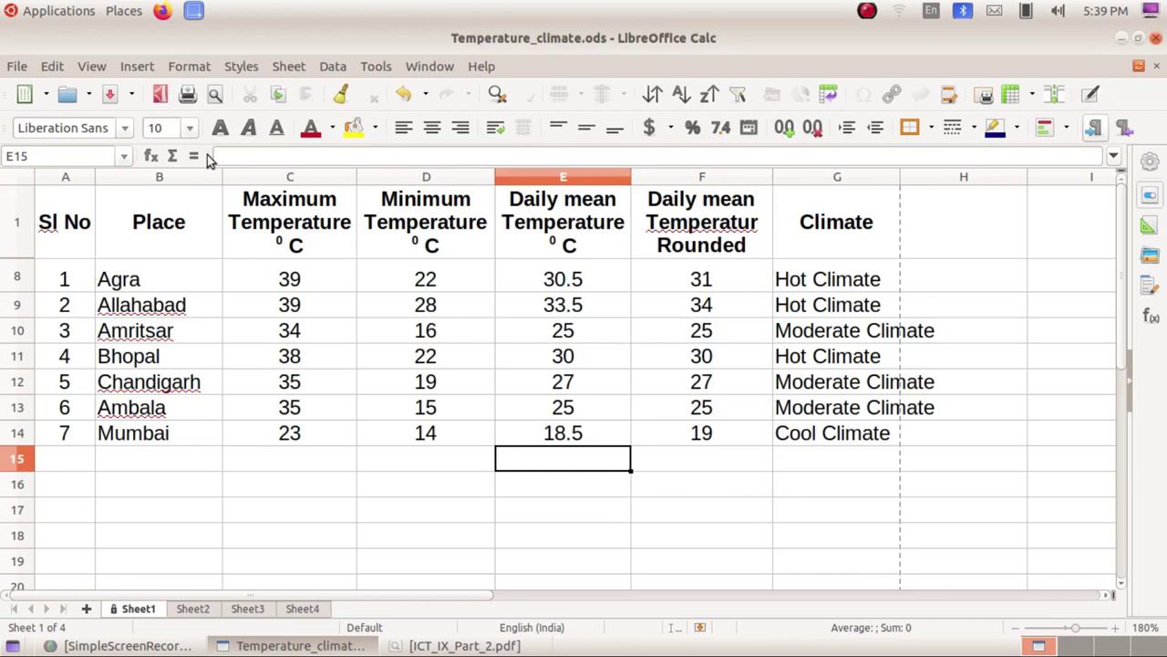
click(1155, 38)
click(384, 351)
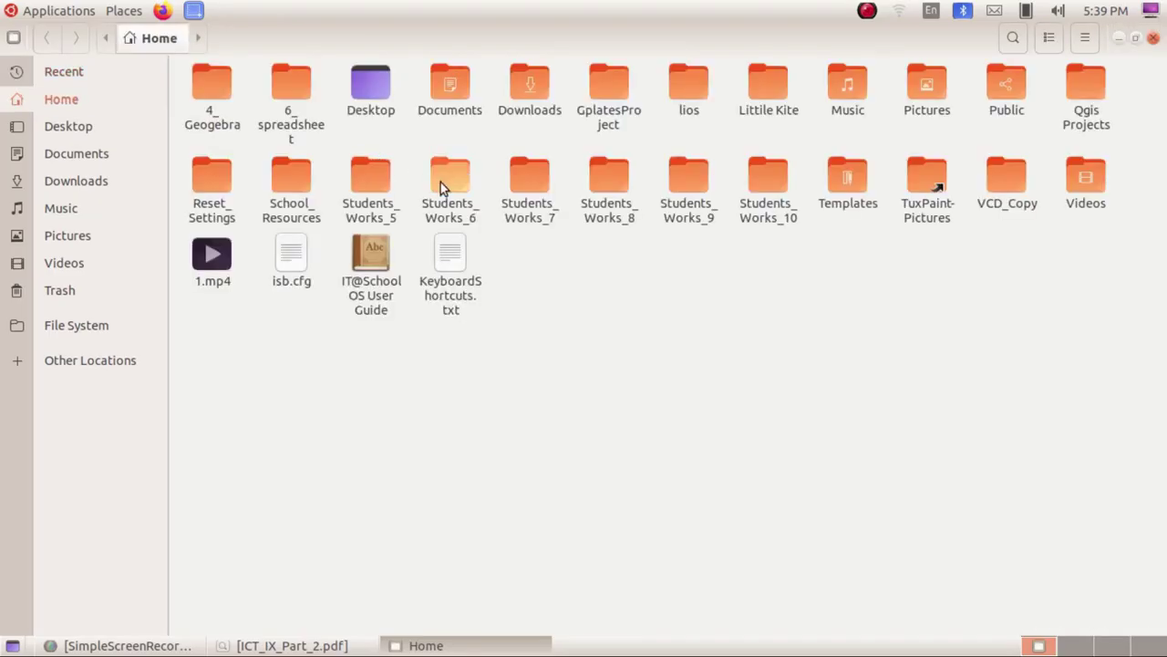
Reopen Temperature_climate.ods from the Students_Works_9 folder in Home.
double_click(686, 196)
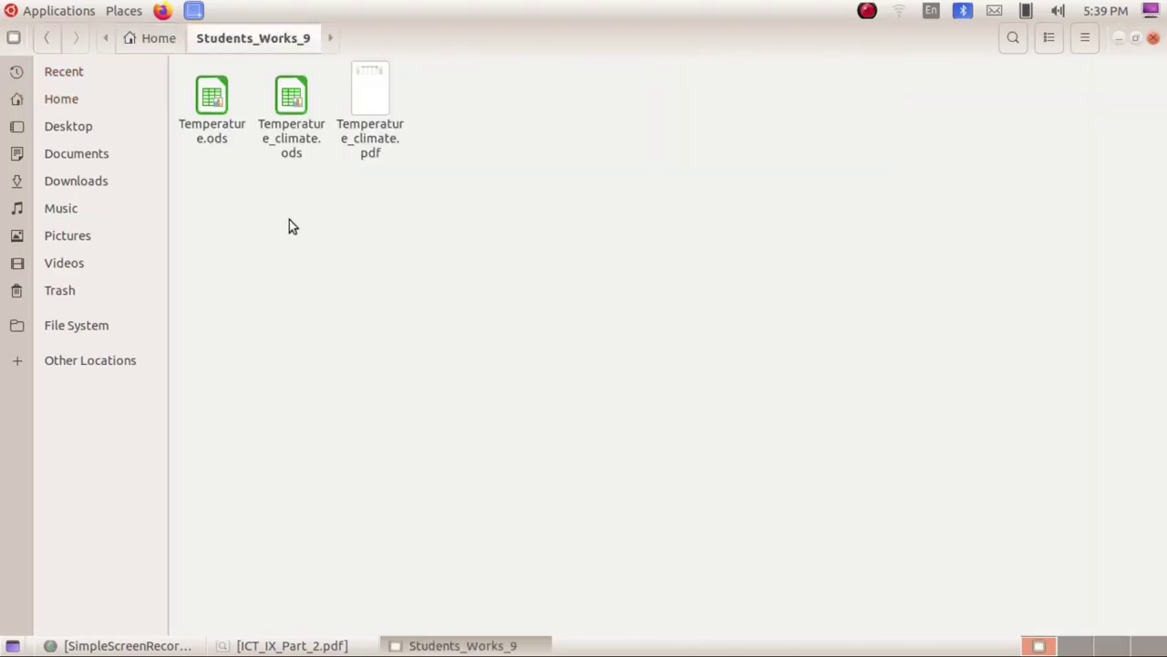
click(291, 128)
double_click(292, 163)
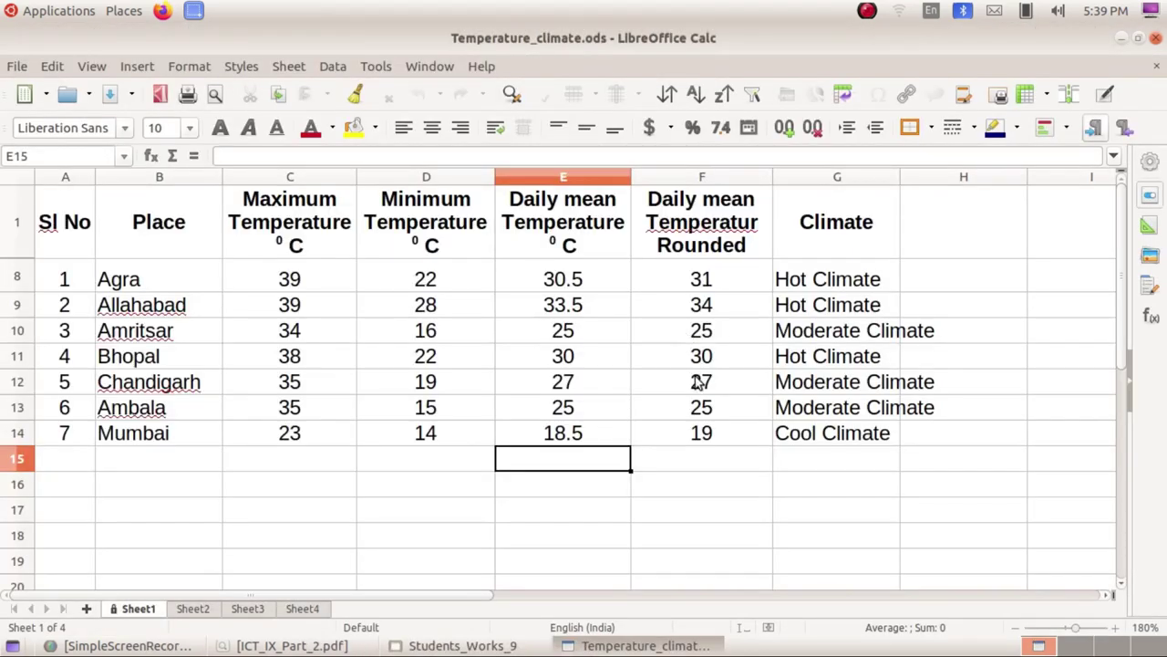
click(463, 288)
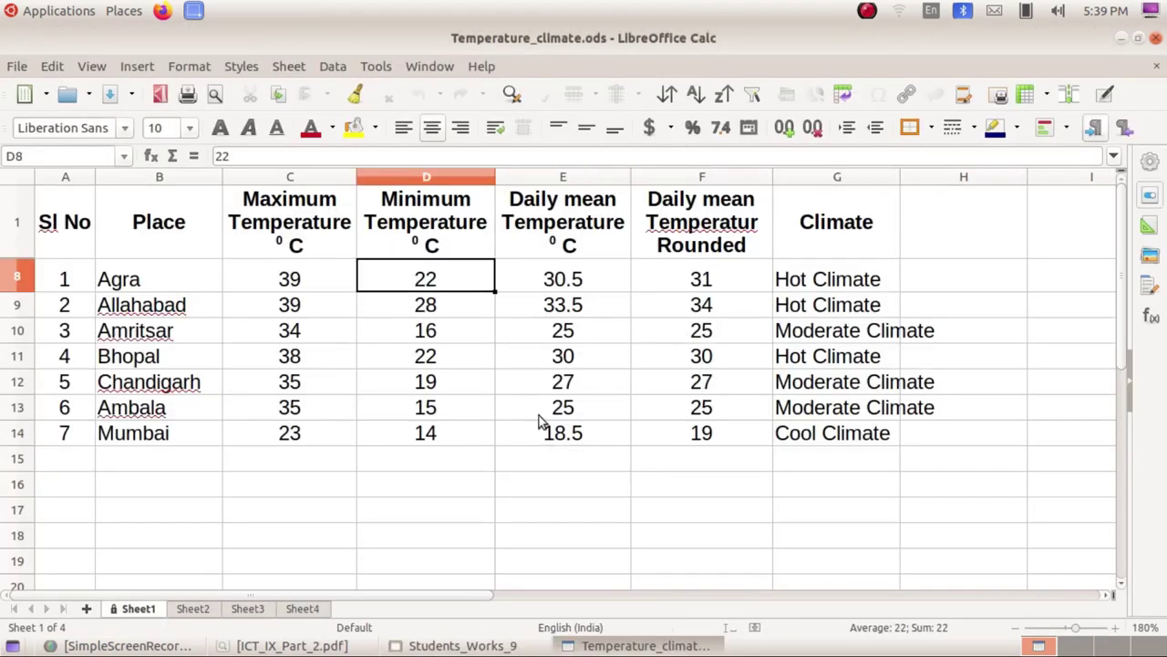
key(Delete)
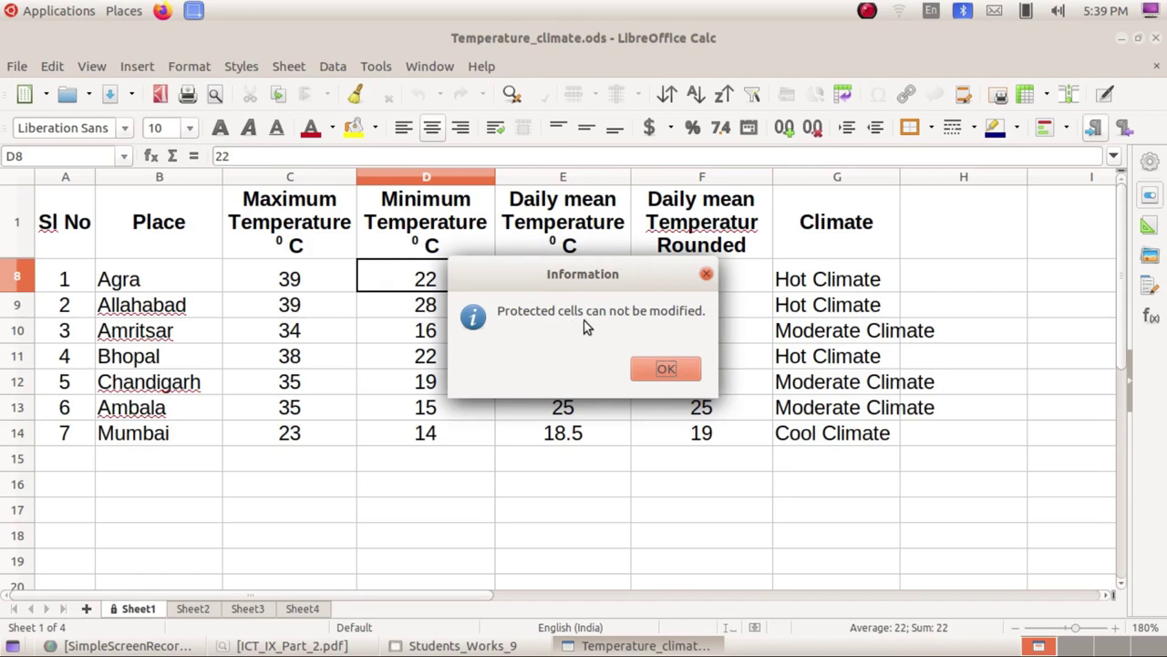
click(662, 370)
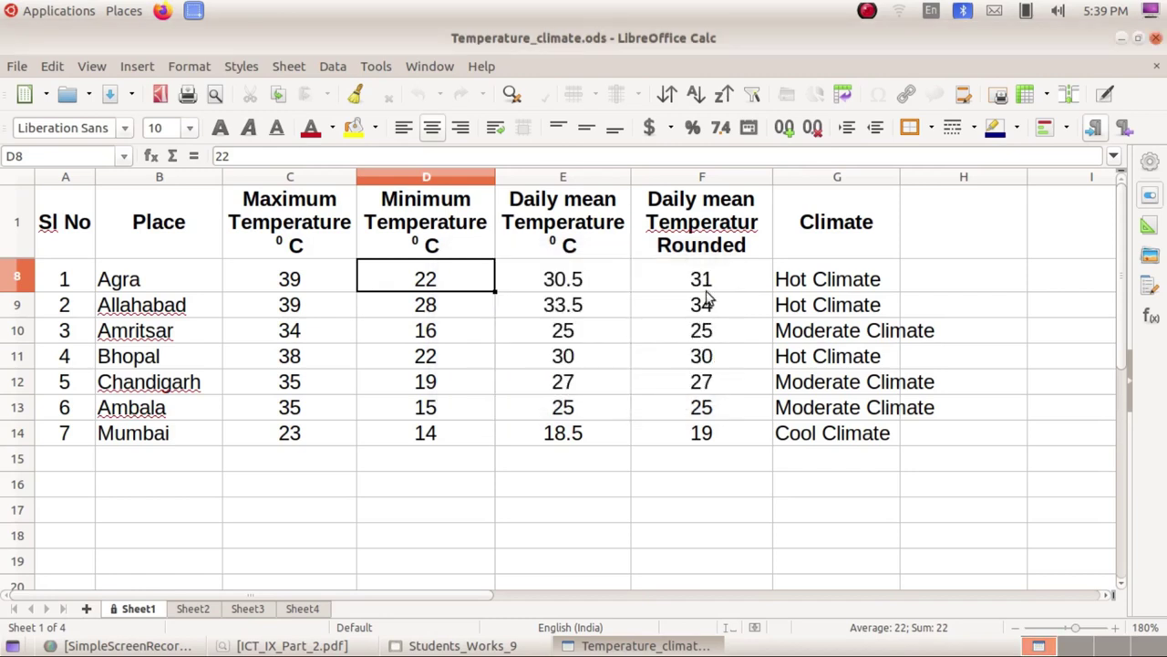
click(706, 291)
key(Delete)
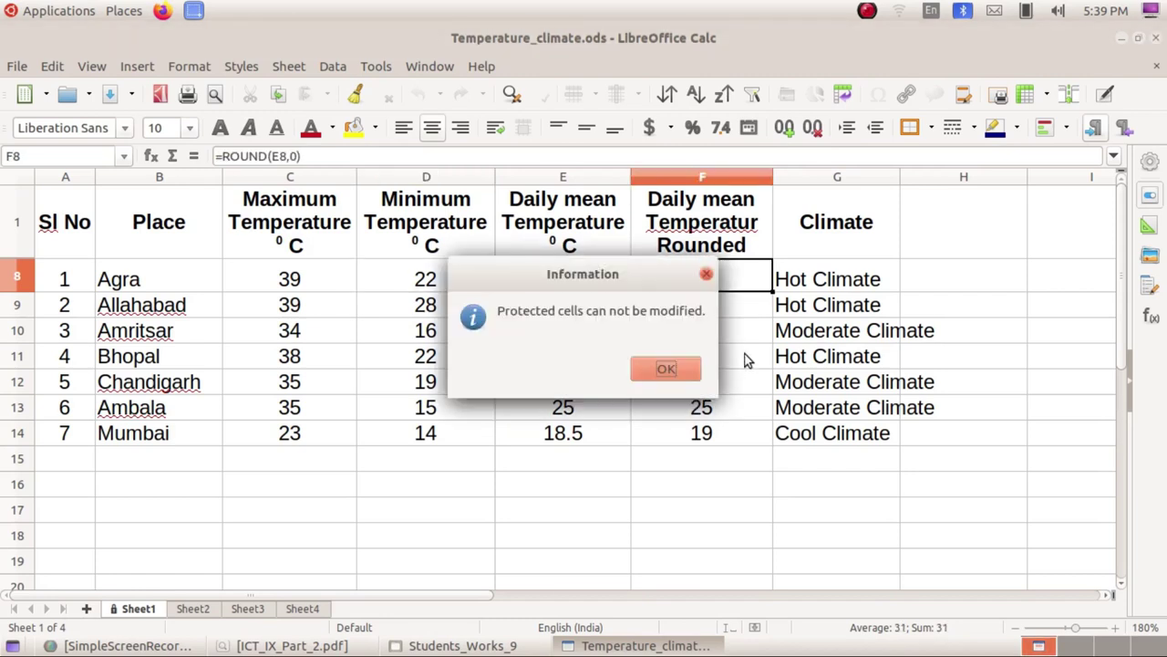
click(684, 368)
click(807, 383)
click(655, 412)
click(399, 380)
click(265, 332)
click(190, 290)
click(215, 361)
click(246, 383)
click(474, 335)
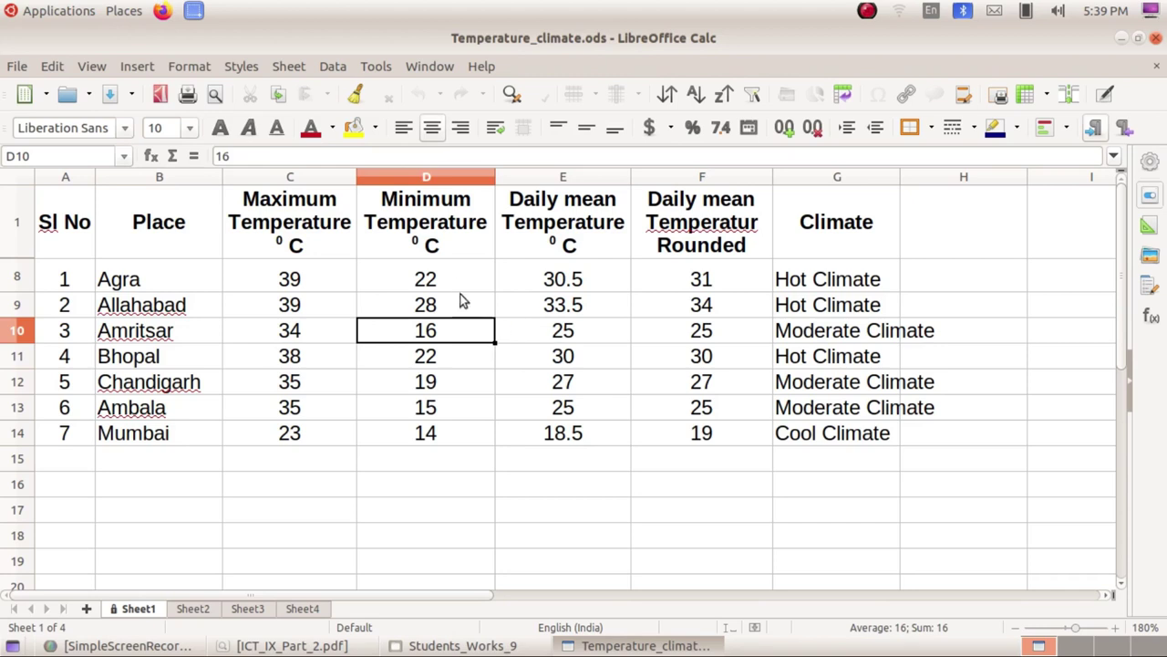
key(Up)
key(Up)
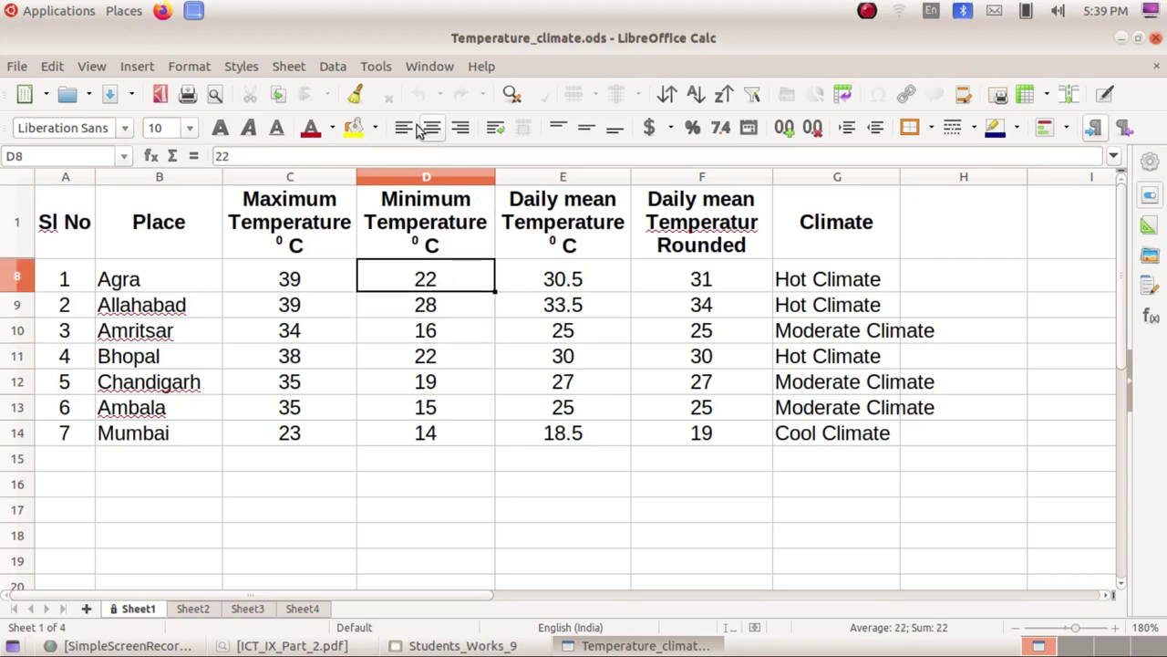
click(372, 66)
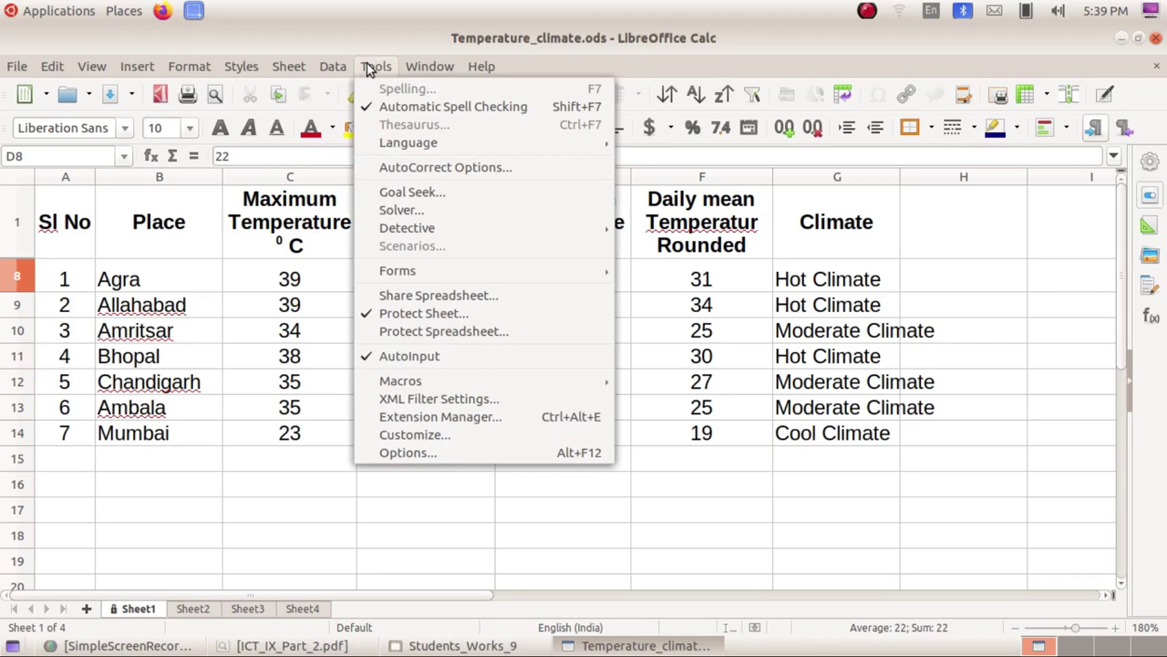
Unprotect Sheet1 with its password, set Agra's minimum in D8 to 21, and save.
click(487, 315)
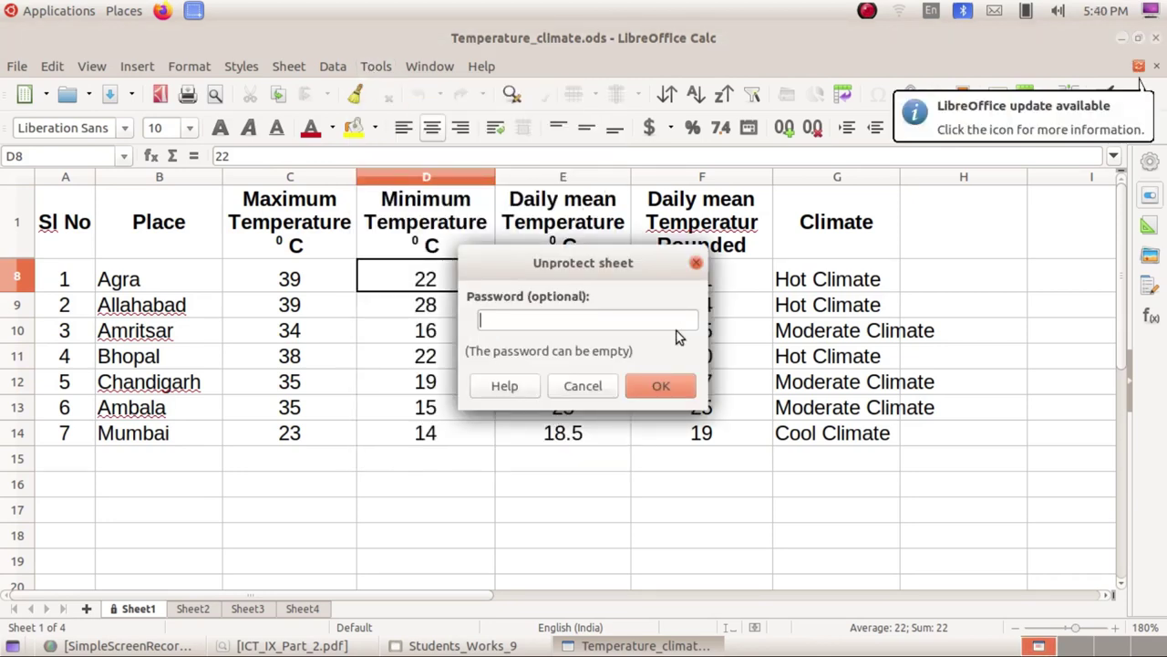
click(661, 386)
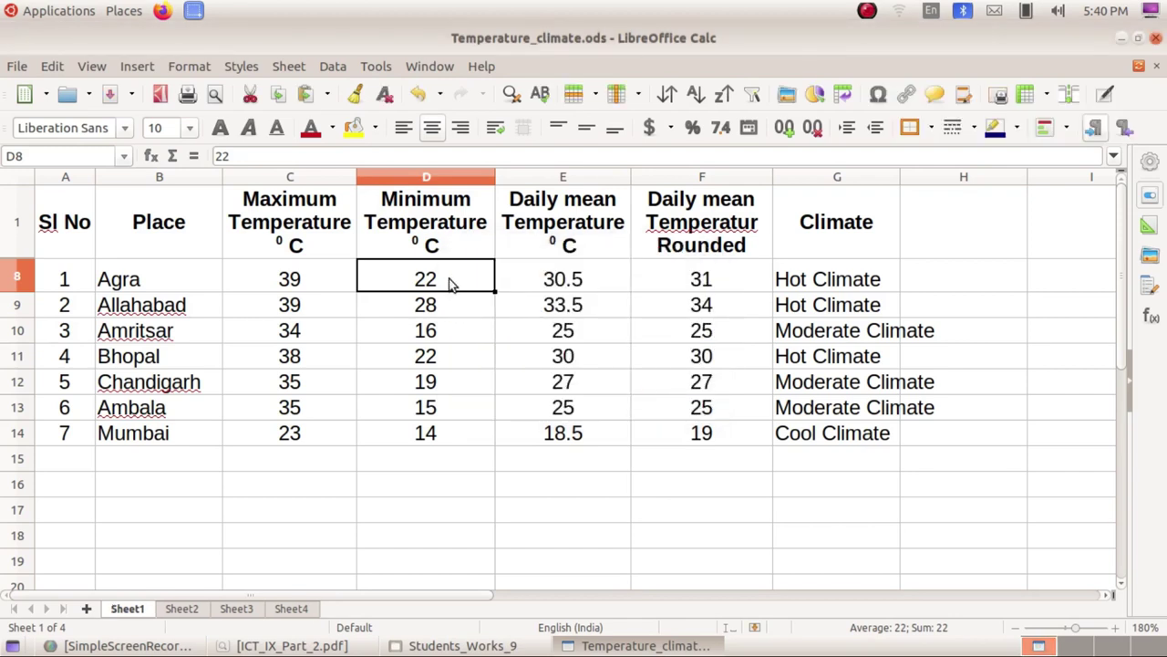
text(2)
key(Return)
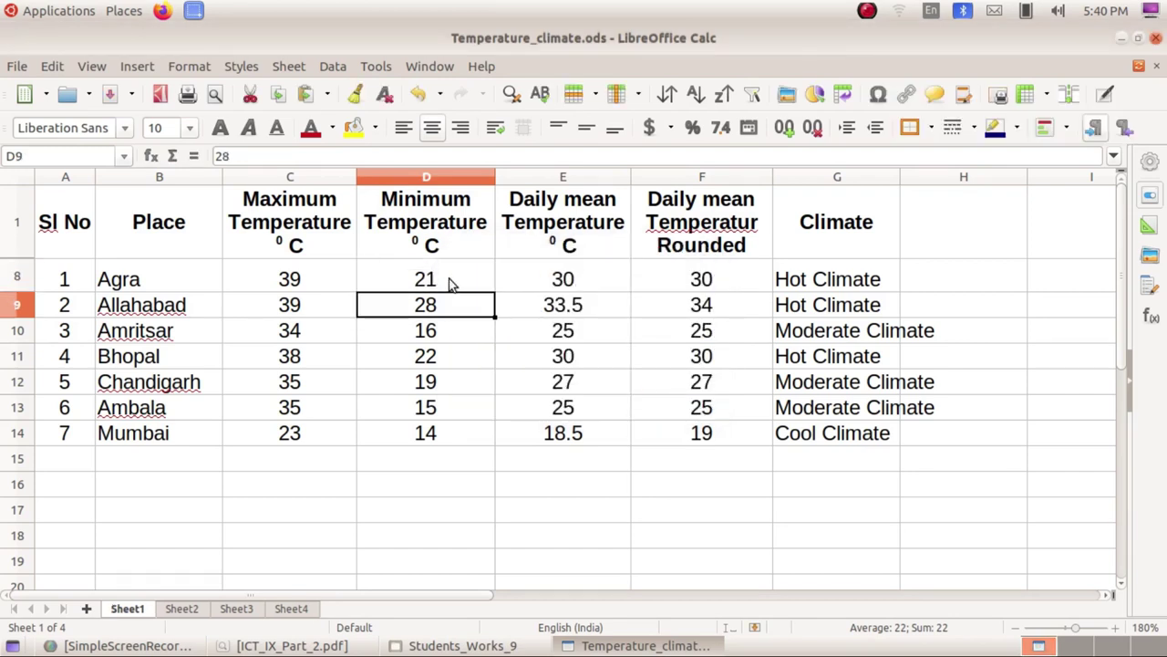
click(117, 100)
Return to textbook page 17 and read the closing note on editing the protected file.
click(332, 647)
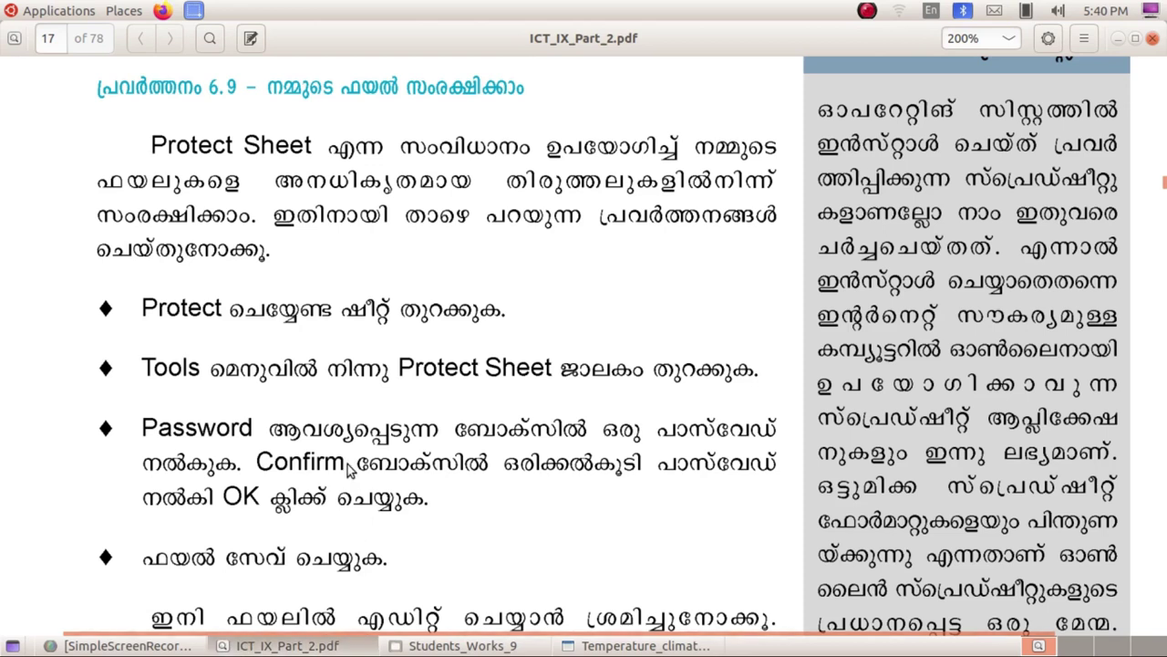
scroll(348, 466, down, 1)
scroll(315, 443, down, 2)
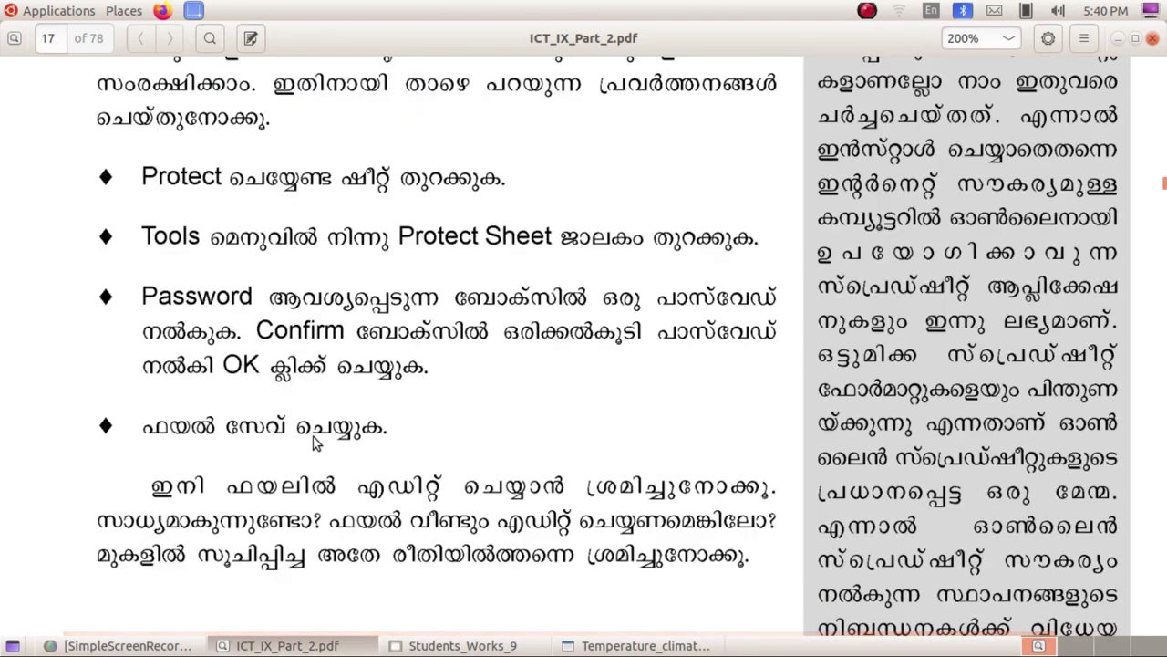